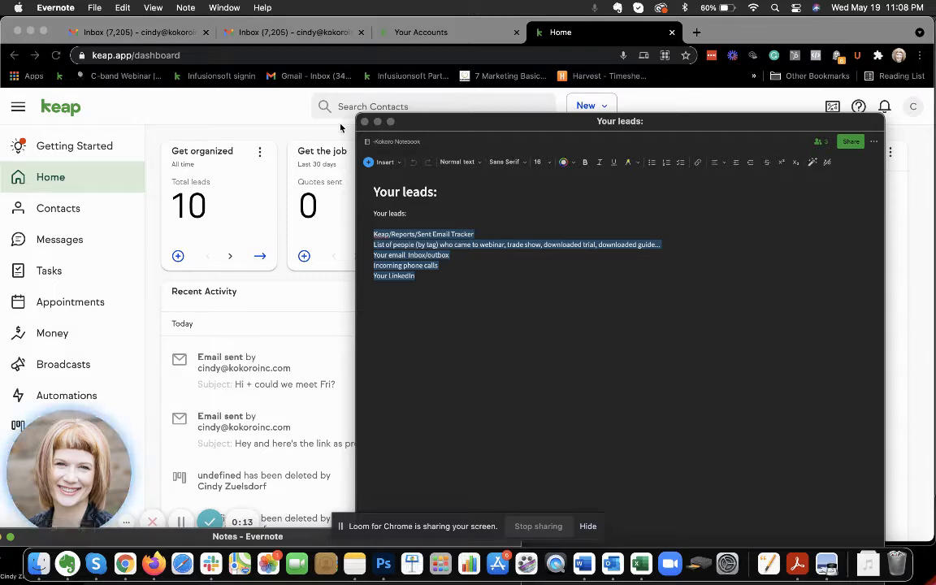
Move the lead notes window out of the way and open the Pipeline page in Keap
{"action": "left_click_drag", "start_coordinate": [421, 128], "coordinate": [404, 575]}
{"action": "left_click", "coordinate": [522, 312]}
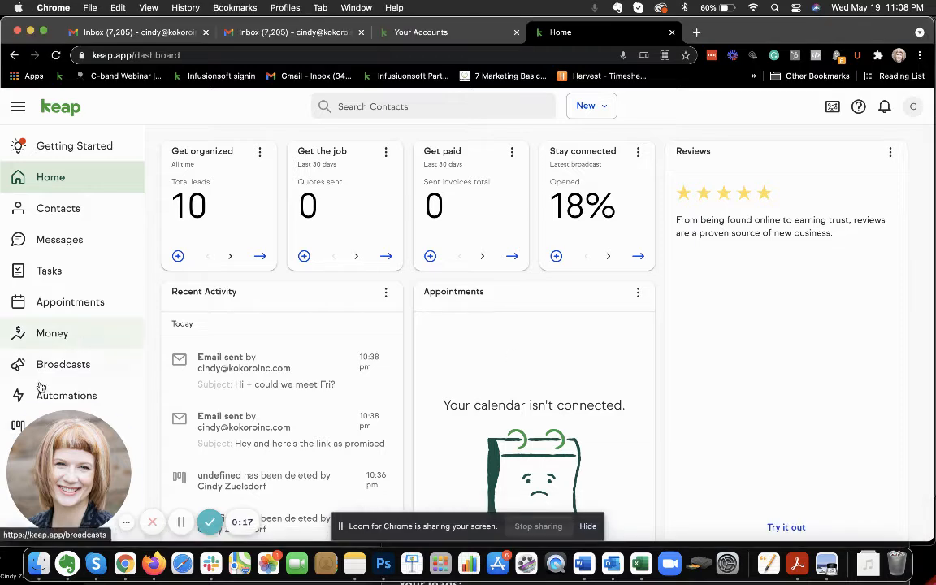
{"action": "left_click", "coordinate": [26, 427]}
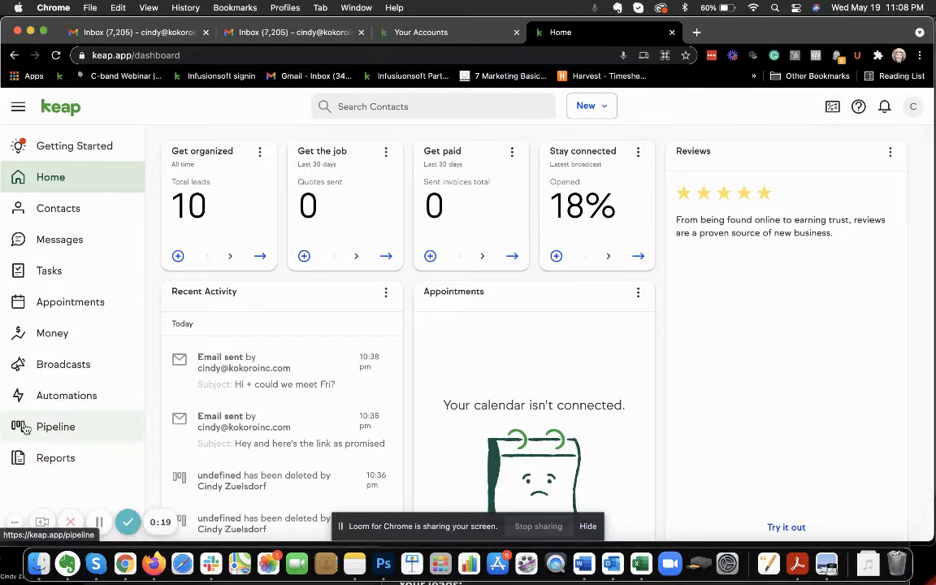
{"action": "left_click", "coordinate": [78, 427]}
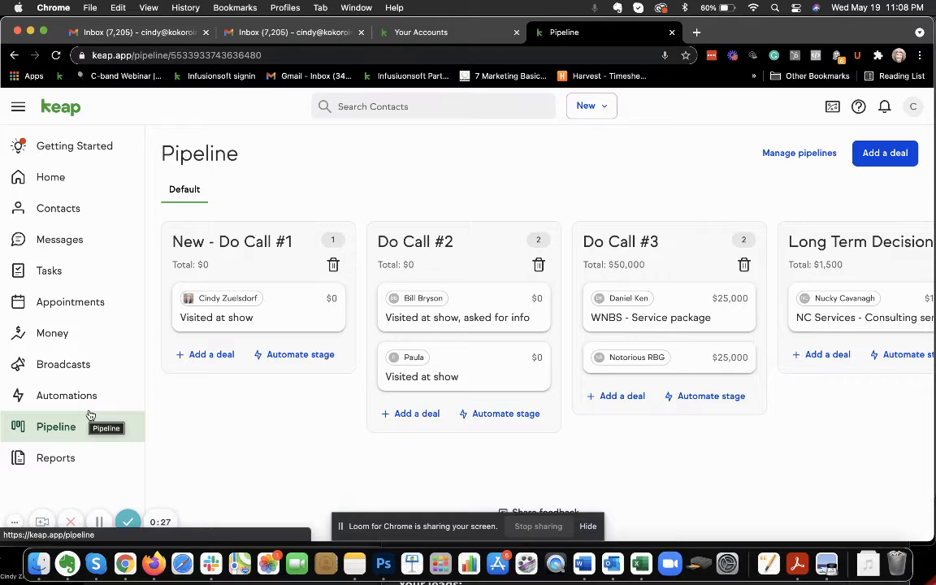
{"action": "double_click", "coordinate": [173, 56]}
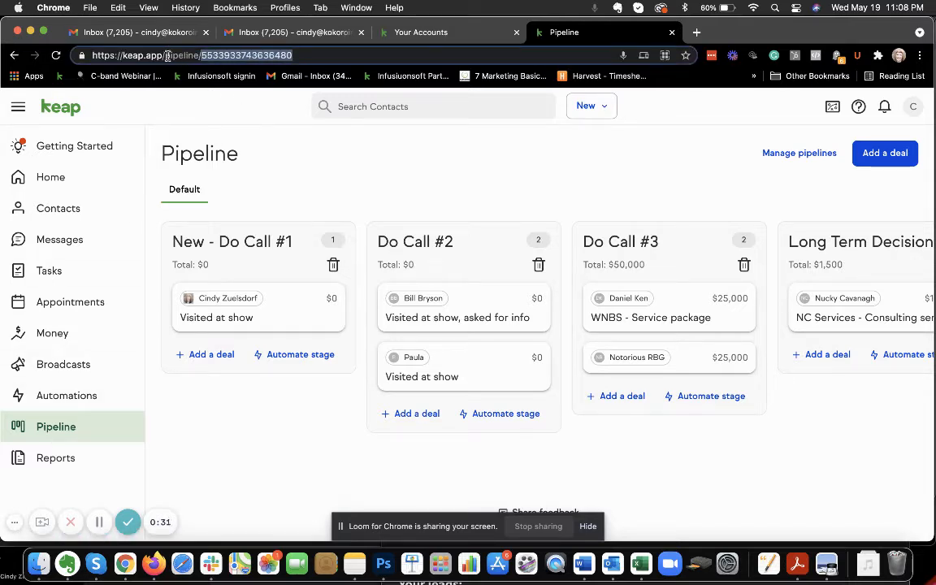
{"action": "triple_click", "coordinate": [154, 54]}
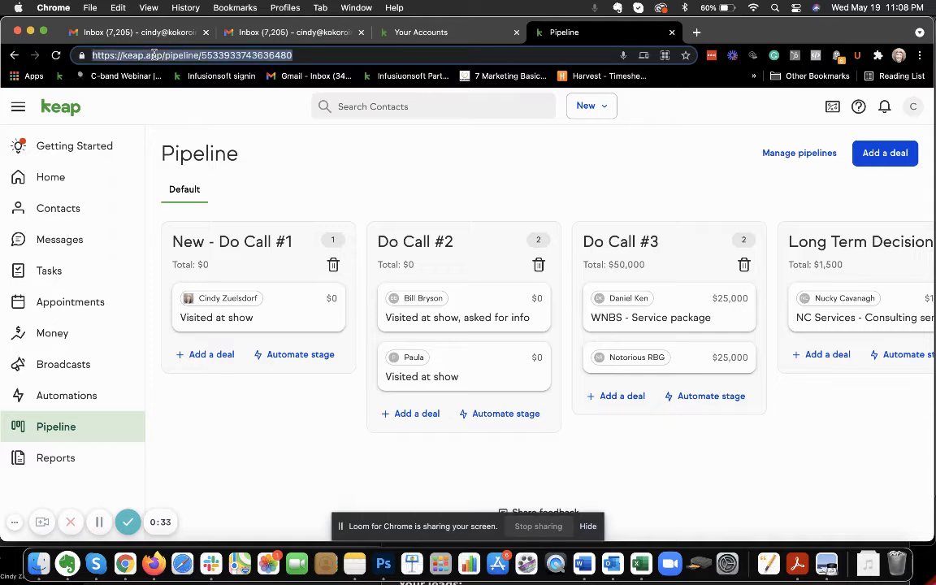
{"action": "left_click_drag", "start_coordinate": [162, 54], "coordinate": [81, 51]}
{"action": "key", "text": "super+c"}
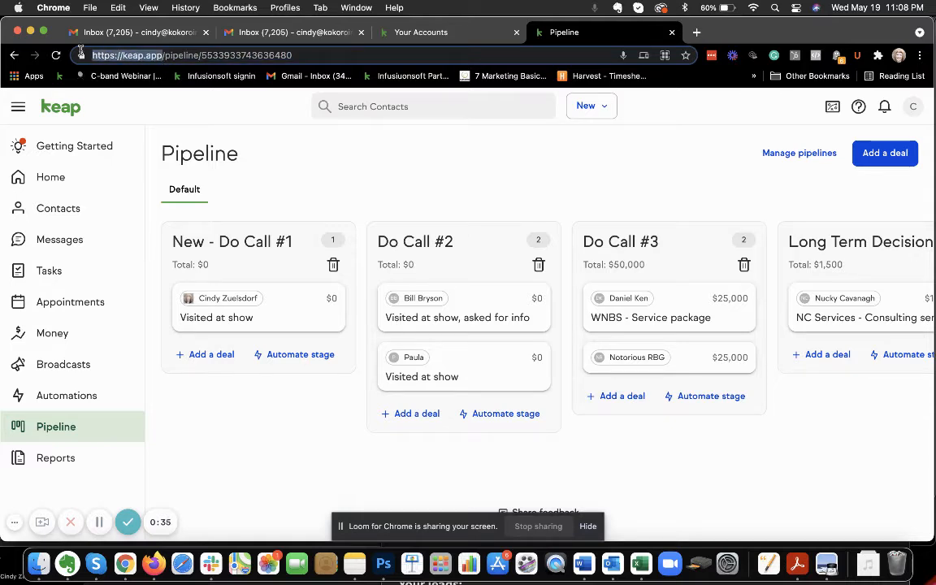
{"action": "left_click", "coordinate": [696, 33]}
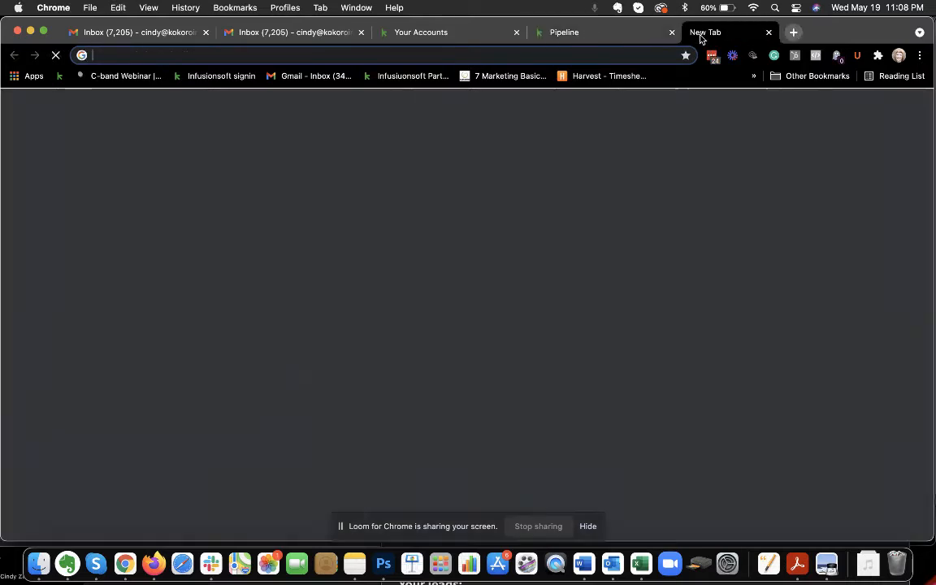
{"action": "key", "text": "super+v"}
{"action": "key", "text": "Return"}
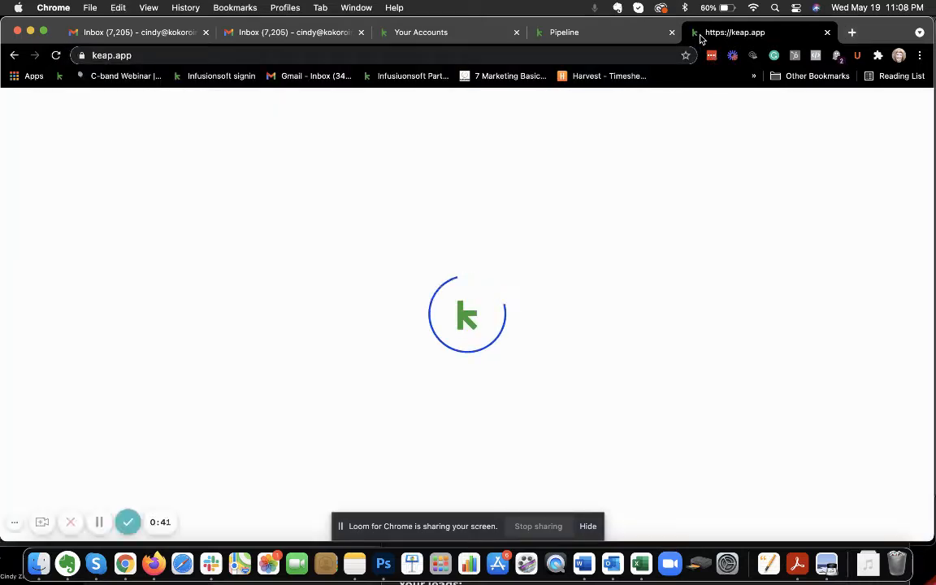
Return to the pipeline, look over its stages, and move the second "Visited at show" deal from Do Call #2 to Do Call #3
{"action": "left_click", "coordinate": [589, 37]}
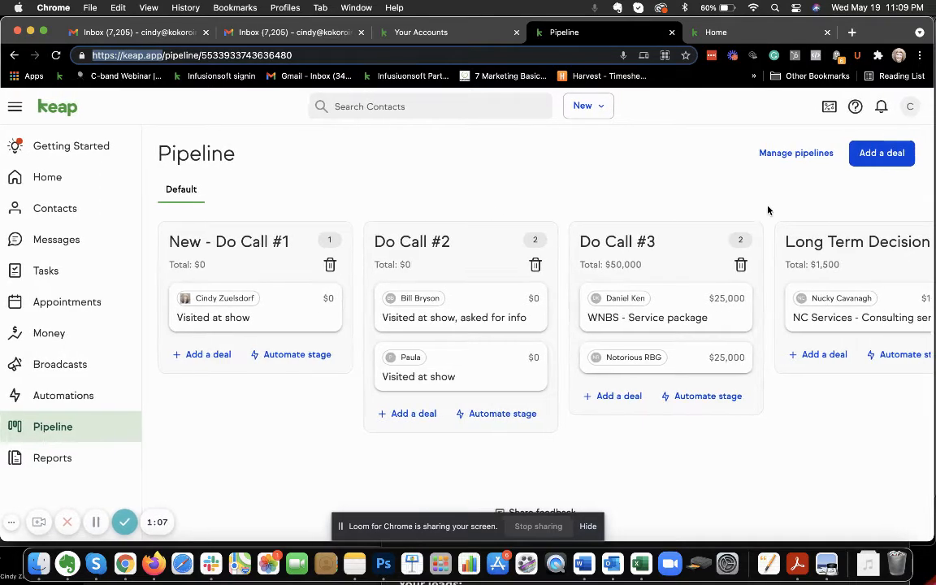
{"action": "scroll", "coordinate": [728, 450], "scroll_direction": "right", "scroll_amount": 5}
{"action": "scroll", "coordinate": [728, 450], "scroll_direction": "right", "scroll_amount": 1}
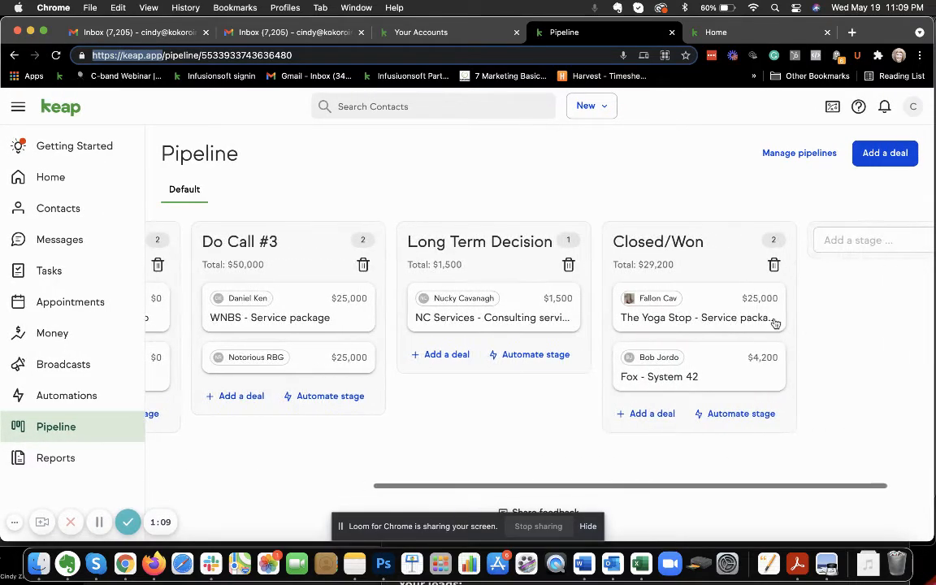
{"action": "scroll", "coordinate": [664, 447], "scroll_direction": "left", "scroll_amount": 10}
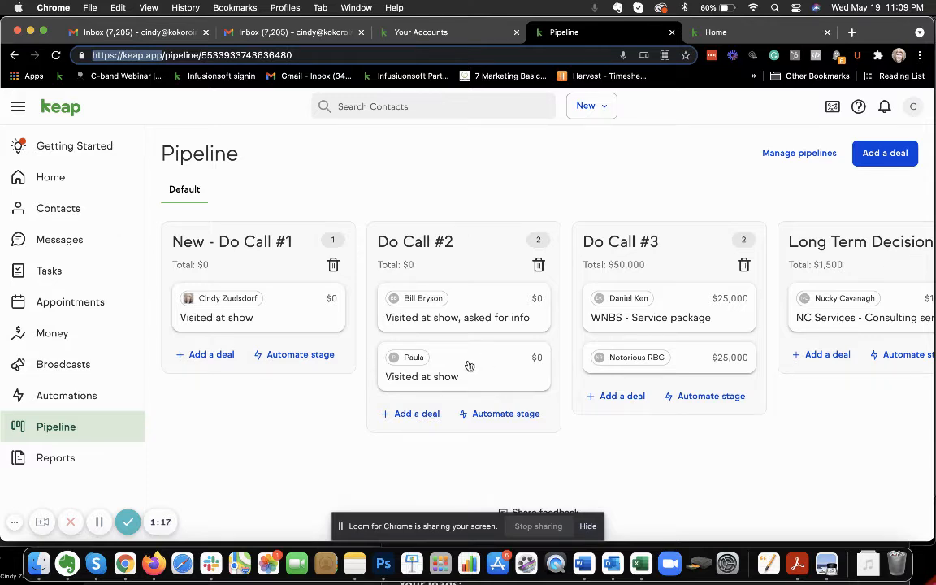
{"action": "left_click_drag", "start_coordinate": [467, 365], "coordinate": [659, 378]}
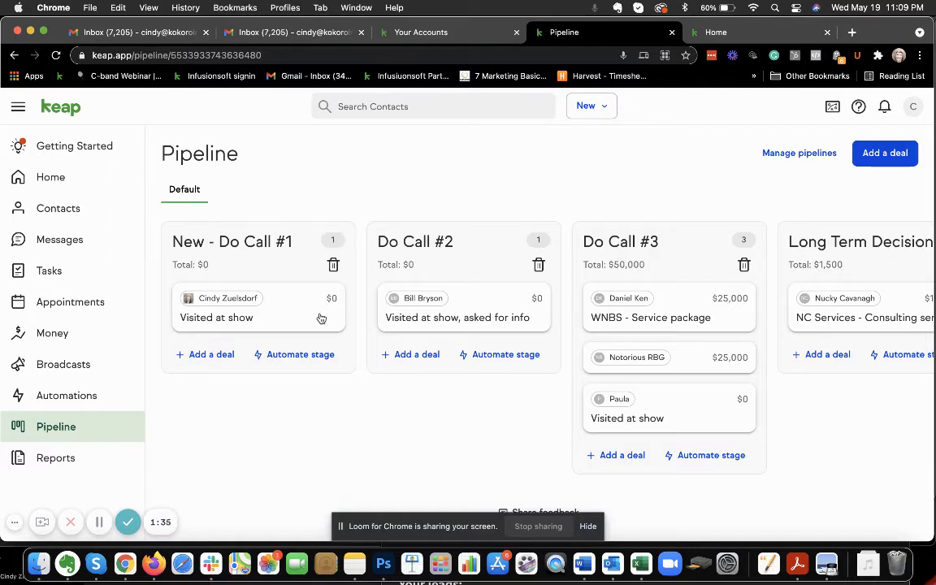
Open the sent email tracker report from Keap's Reports in the second browser tab
{"action": "left_click", "coordinate": [725, 35]}
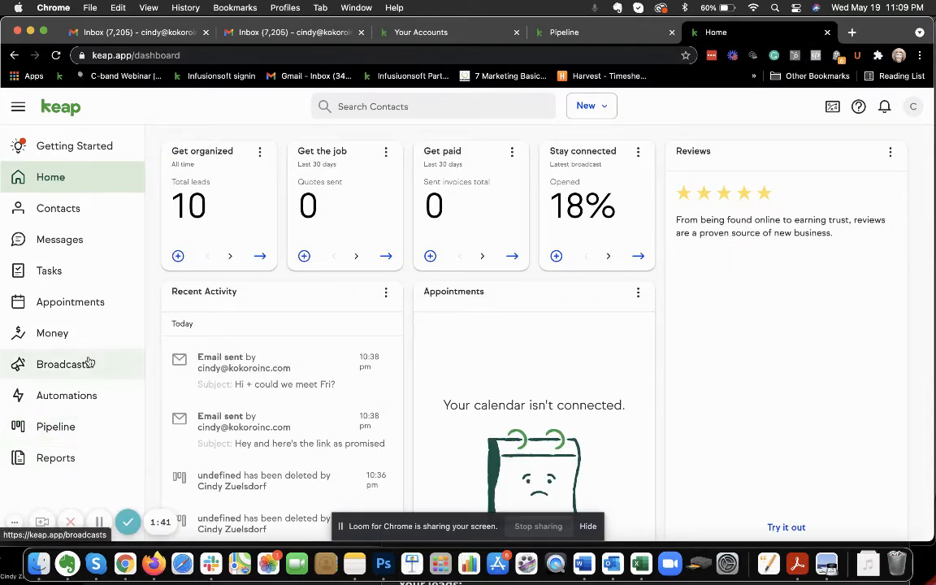
{"action": "left_click", "coordinate": [62, 459]}
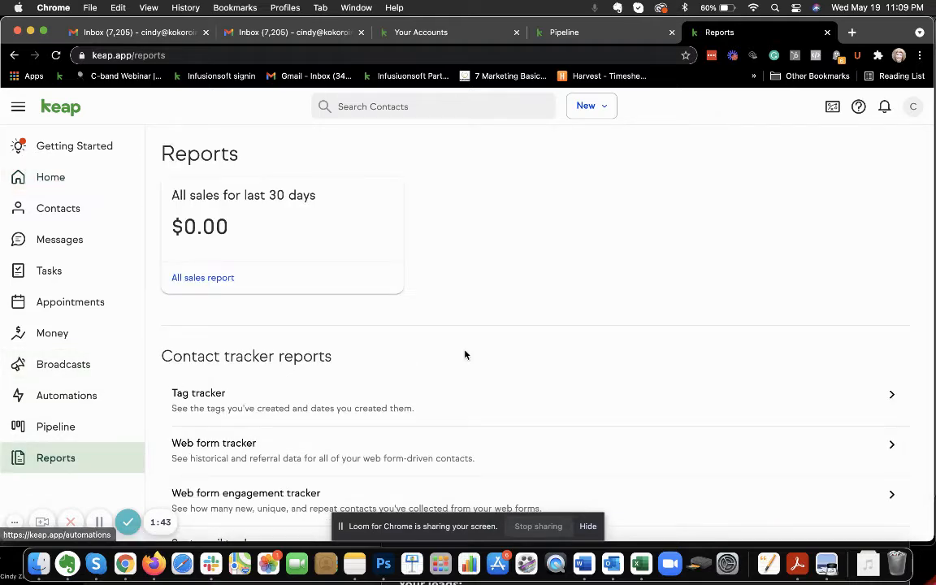
{"action": "scroll", "coordinate": [464, 355], "scroll_direction": "down", "scroll_amount": 3}
{"action": "left_click", "coordinate": [411, 386]}
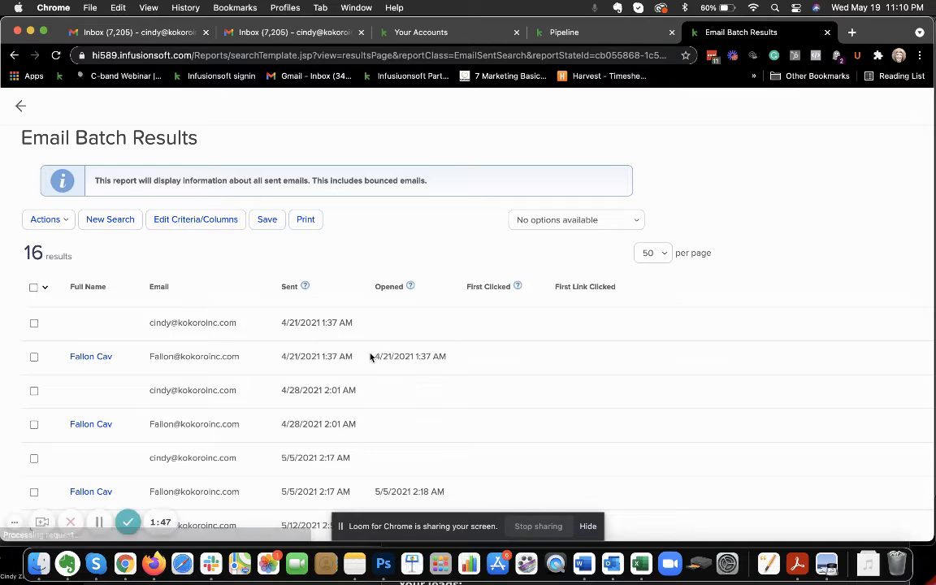
Sort the email batch results by Opened, by First Clicked, and again by Opened with the most recent first
{"action": "left_click", "coordinate": [396, 289]}
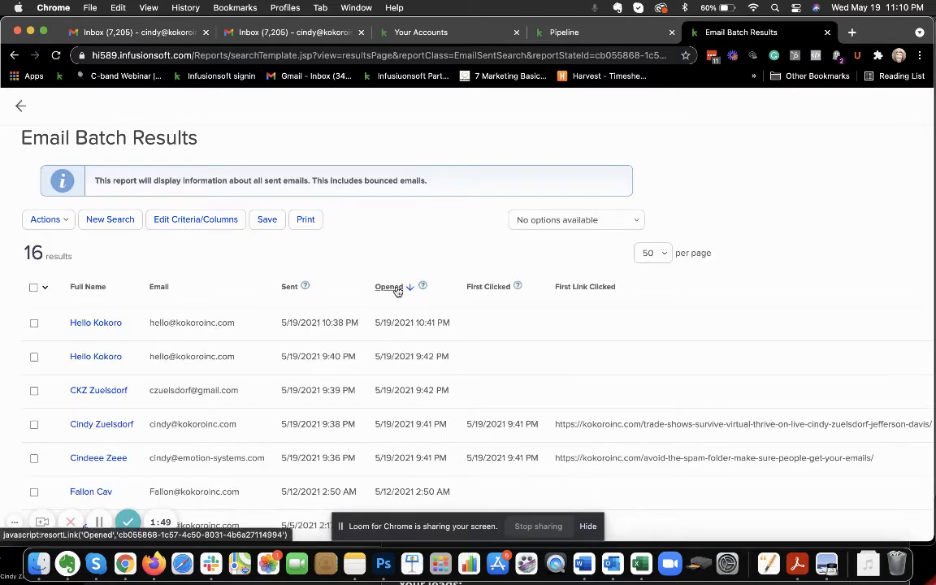
{"action": "left_click", "coordinate": [495, 288]}
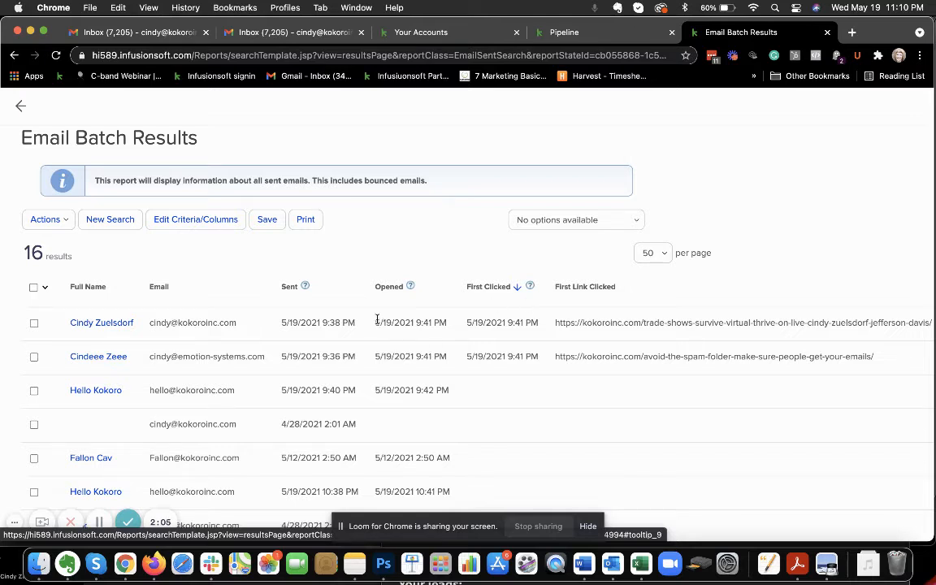
{"action": "left_click", "coordinate": [390, 287]}
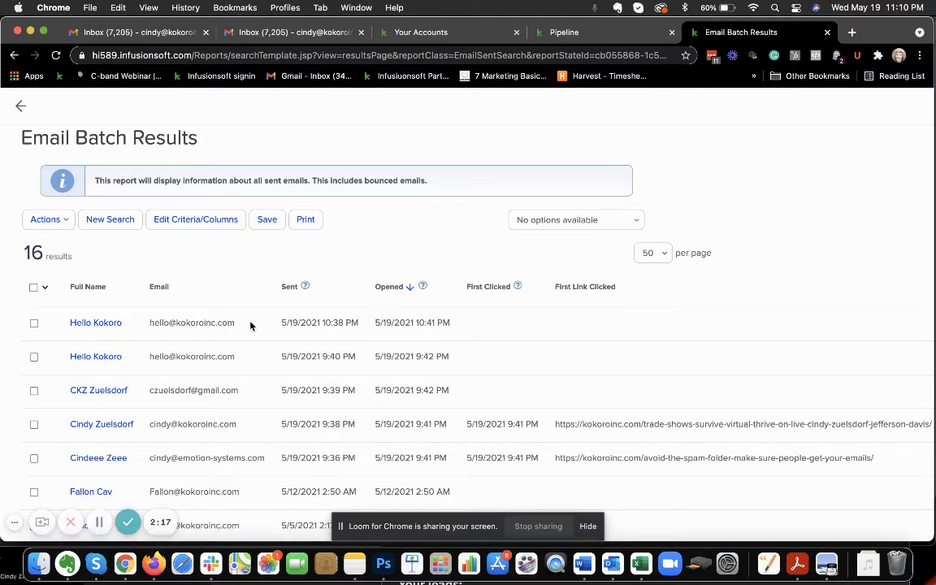
Copy the e-mail address of the contact in the first row of the sorted results
{"action": "left_click_drag", "start_coordinate": [237, 322], "coordinate": [149, 323]}
{"action": "key", "text": "super+c"}
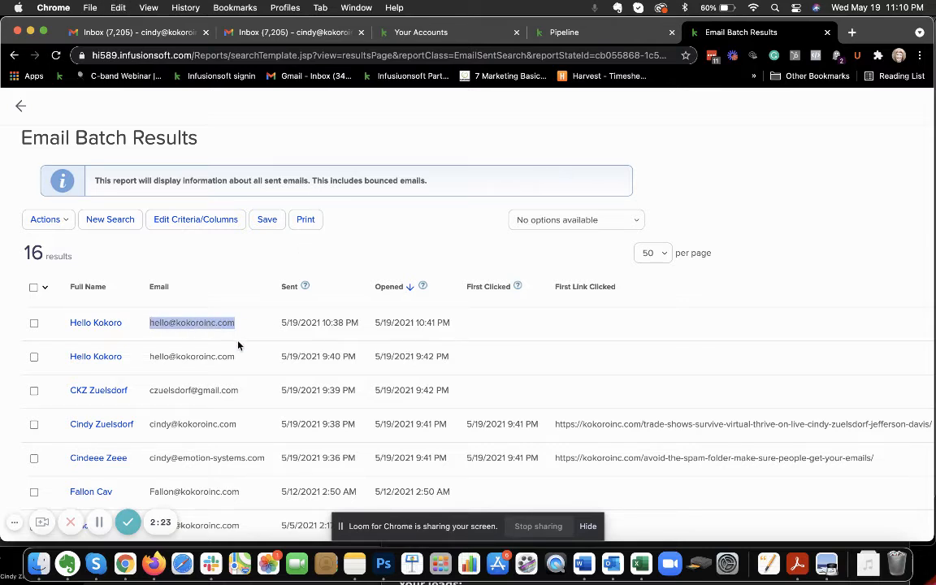
{"action": "scroll", "coordinate": [242, 361], "scroll_direction": "down", "scroll_amount": 3}
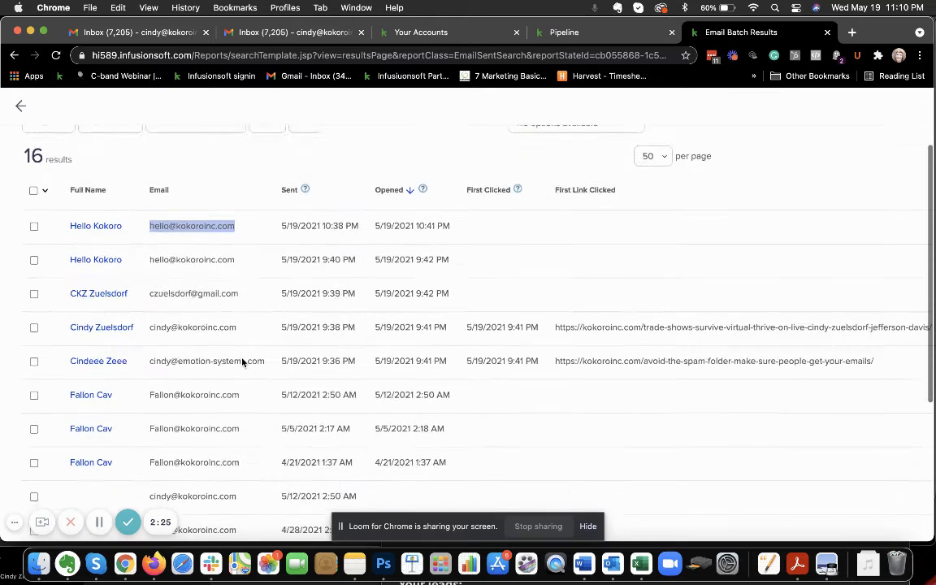
{"action": "scroll", "coordinate": [241, 361], "scroll_direction": "up", "scroll_amount": 2}
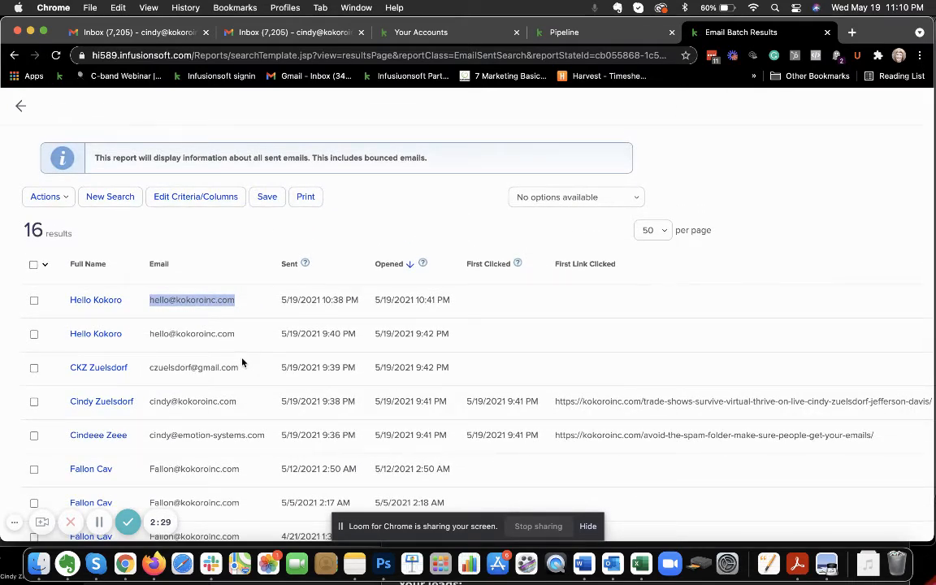
Start a new deal in the pipeline's New - Do Call #1 stage and search for its contact by the copied e-mail address
{"action": "left_click", "coordinate": [596, 36]}
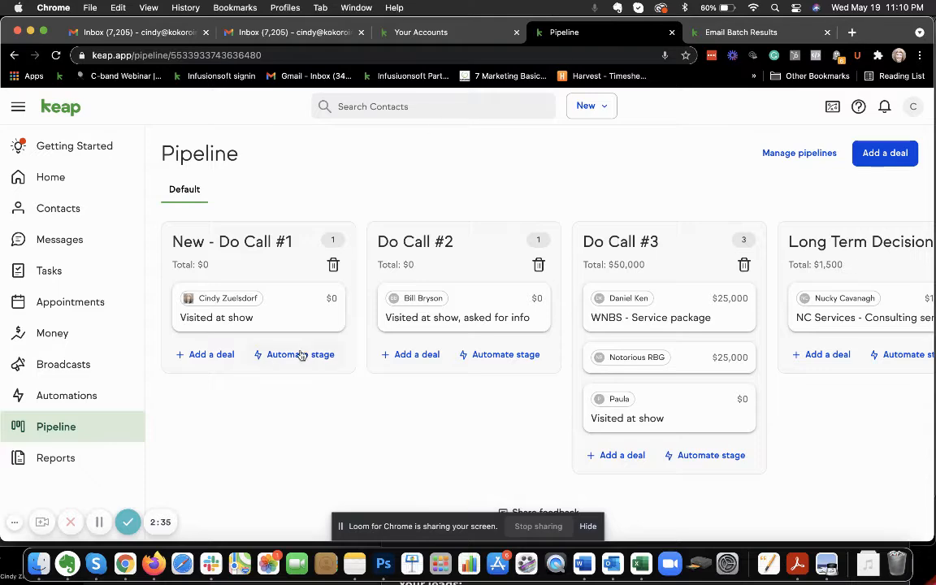
{"action": "left_click", "coordinate": [211, 355]}
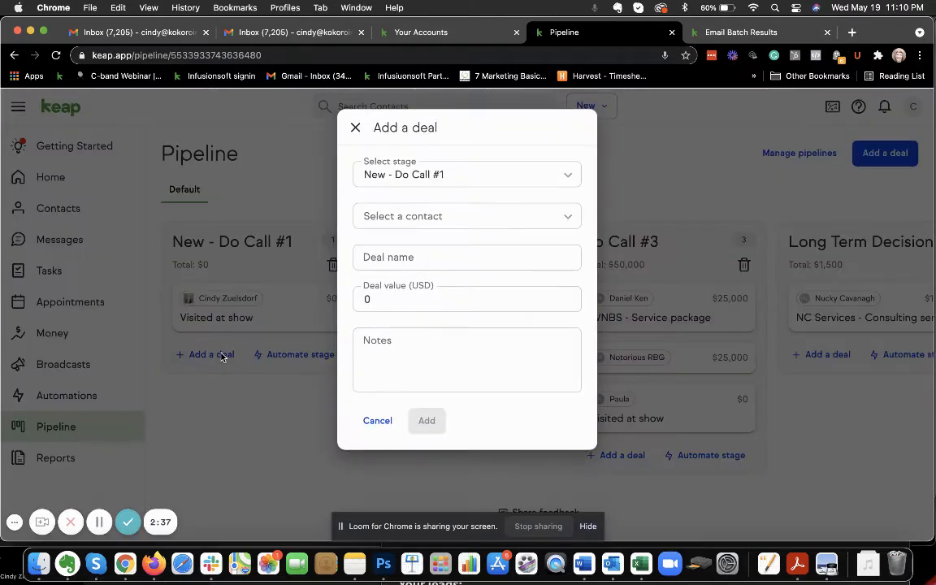
{"action": "left_click", "coordinate": [474, 222]}
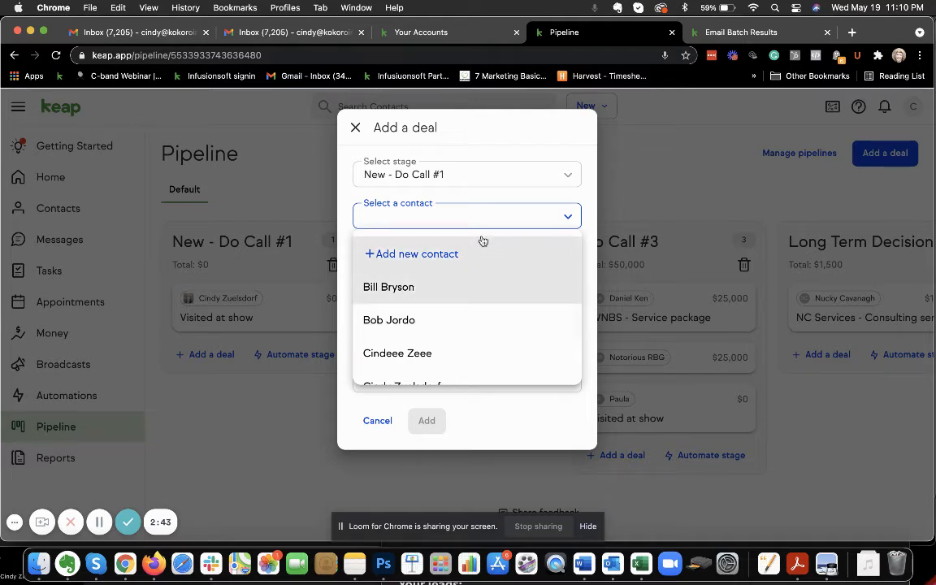
{"action": "key", "text": "super+v"}
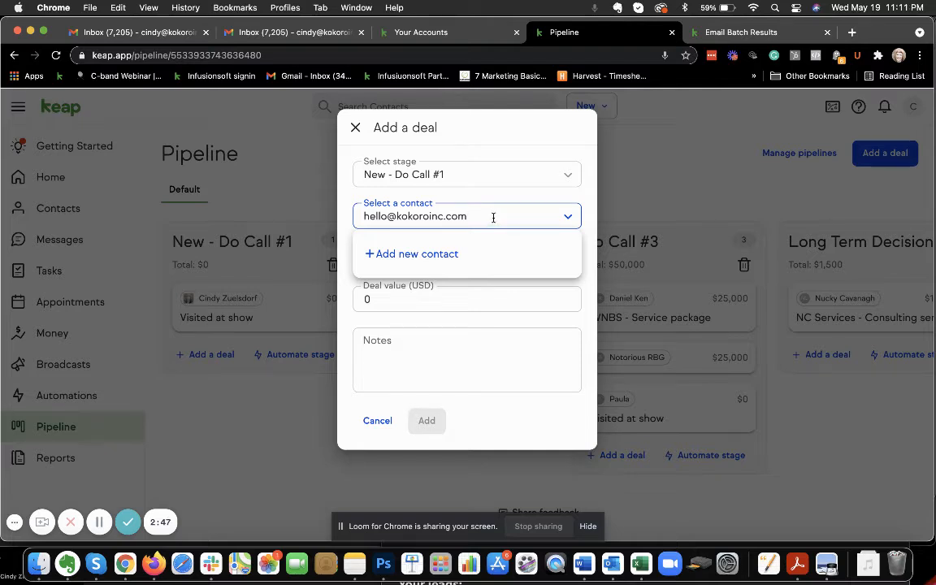
Search the deal's contacts for "Hello" instead and select the matching contact
{"action": "left_click", "coordinate": [338, 219]}
{"action": "left_click", "coordinate": [387, 220]}
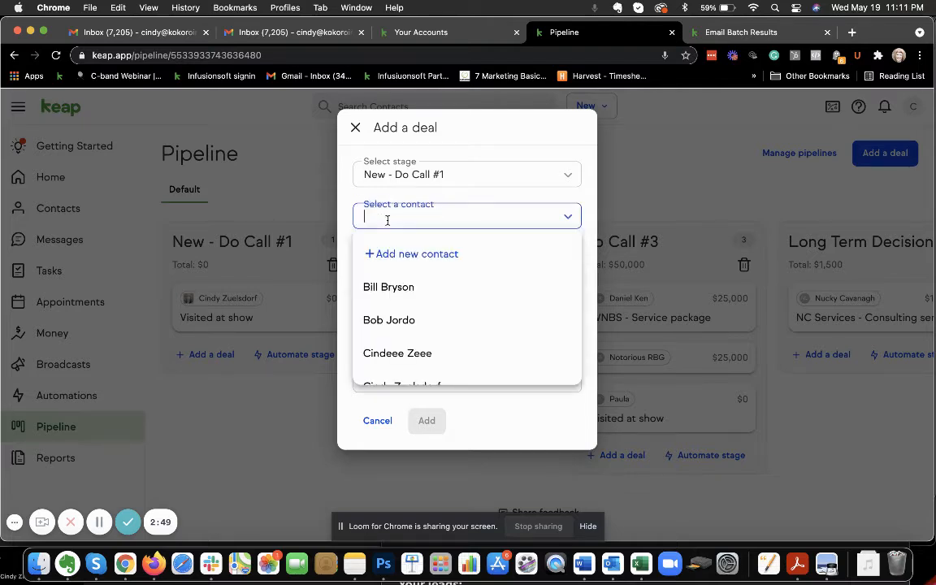
{"action": "type", "text": "Hello"}
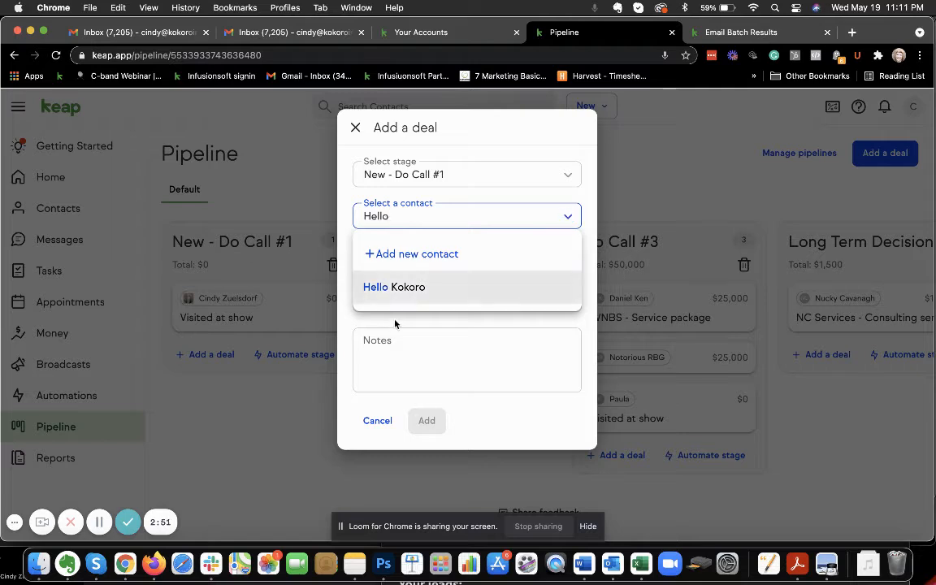
{"action": "left_click", "coordinate": [402, 294]}
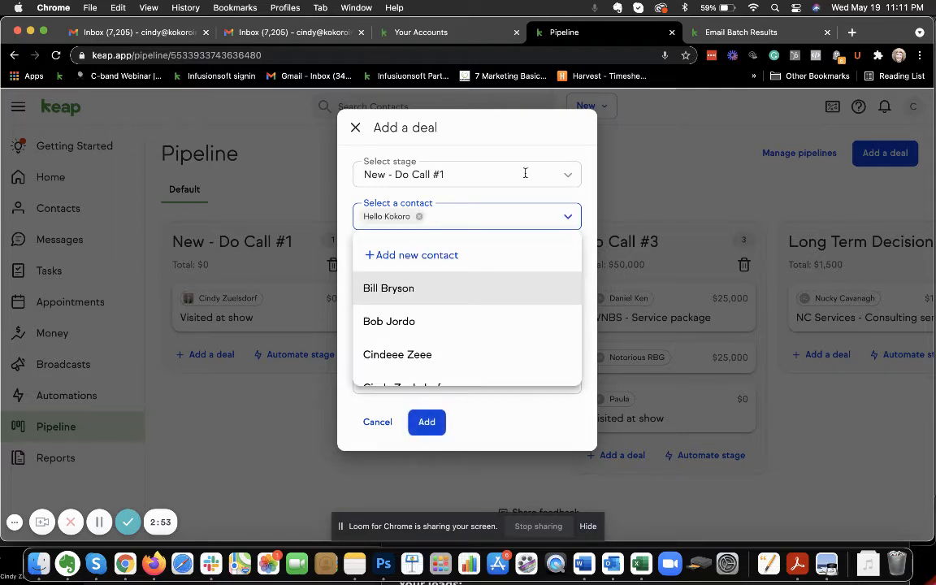
{"action": "left_click", "coordinate": [500, 196]}
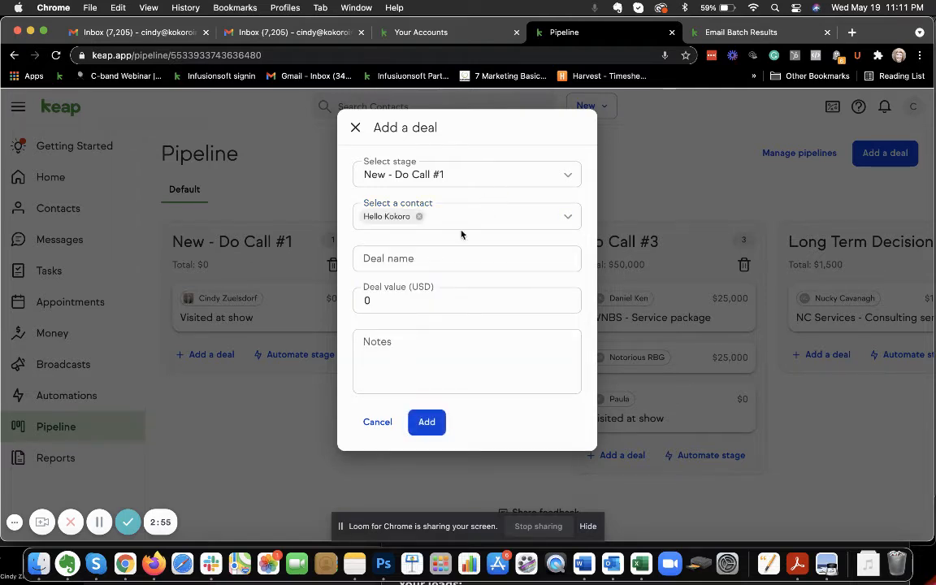
Name the deal "New lead" and add it to the New - Do Call #1 stage
{"action": "left_click", "coordinate": [434, 258]}
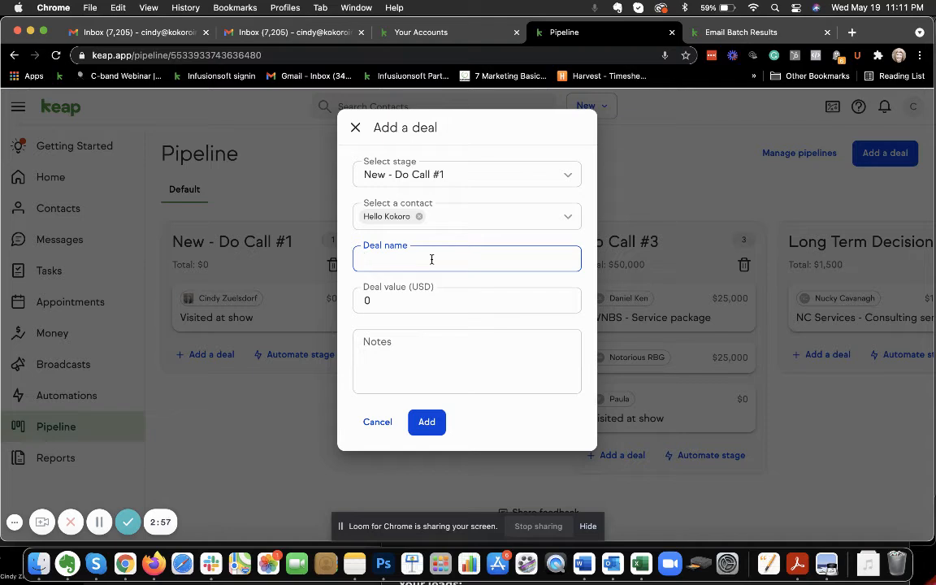
{"action": "type", "text": "New lead"}
{"action": "left_click", "coordinate": [429, 422]}
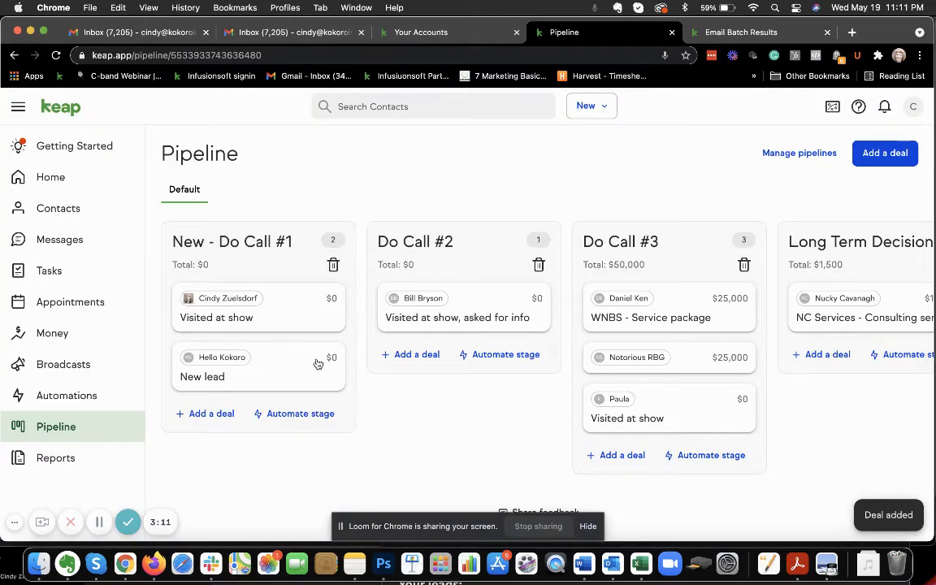
Return to the email batch results and review the other contacts who opened or clicked emails as possible leads
{"action": "left_click", "coordinate": [726, 36]}
{"action": "scroll", "coordinate": [392, 297], "scroll_direction": "down", "scroll_amount": 2}
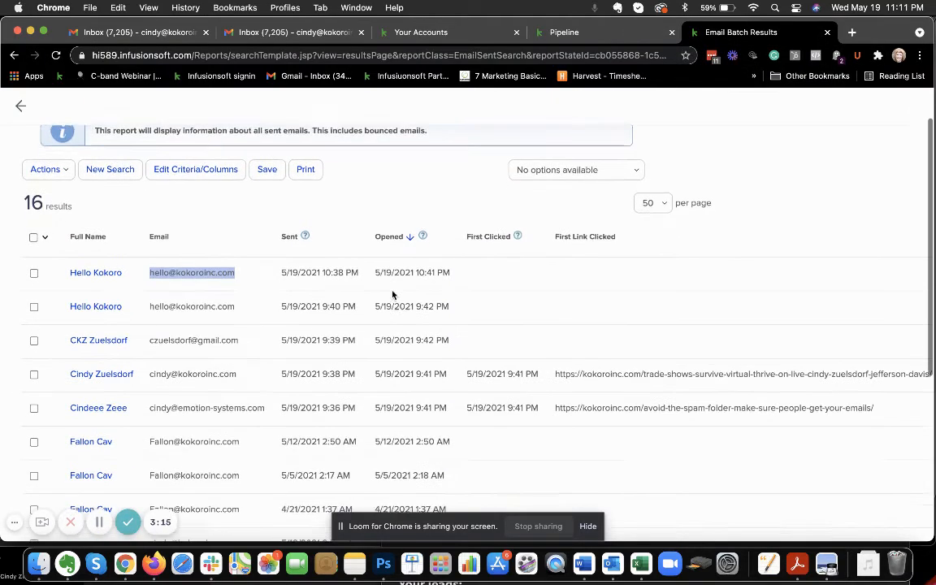
{"action": "scroll", "coordinate": [393, 294], "scroll_direction": "down", "scroll_amount": 2}
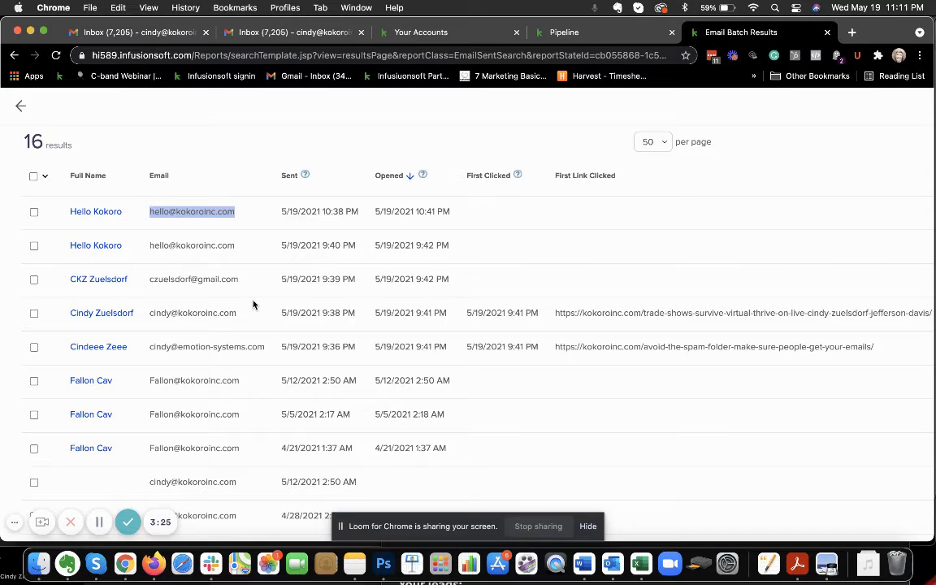
{"action": "scroll", "coordinate": [237, 300], "scroll_direction": "down", "scroll_amount": 2}
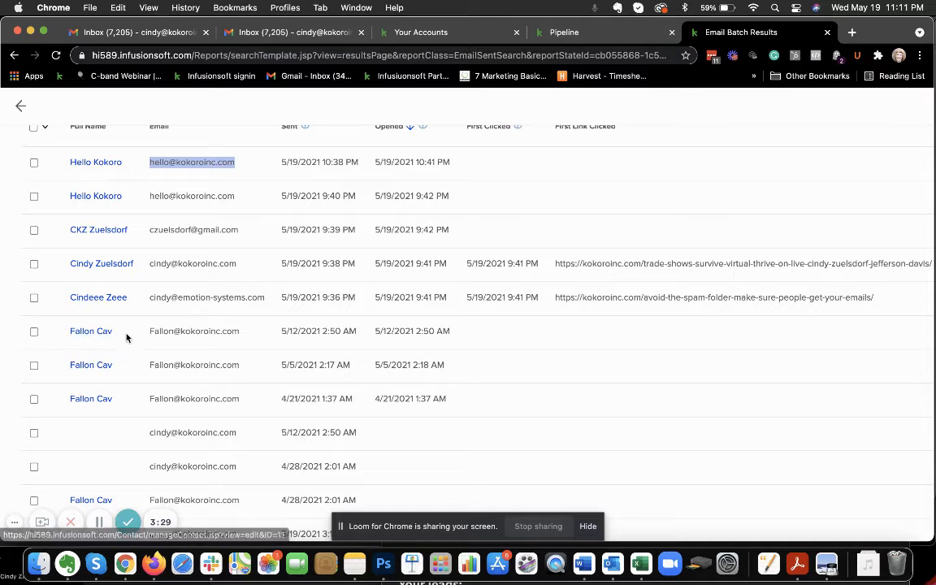
{"action": "scroll", "coordinate": [378, 281], "scroll_direction": "up", "scroll_amount": 1}
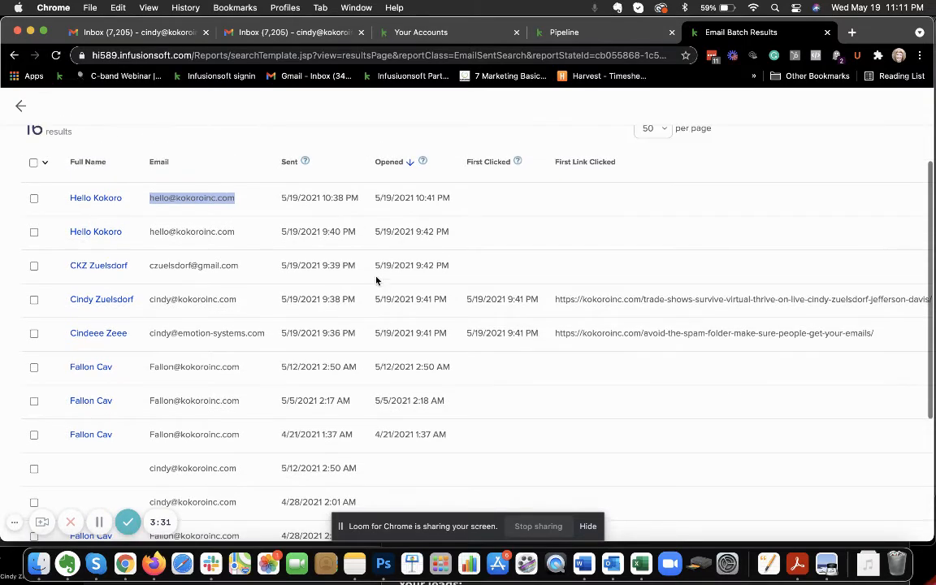
Start a new deal in the pipeline's New - Do Call #1 stage for the contact who opened emails on 5/12, 5/5 and 4/21/2021
{"action": "left_click", "coordinate": [539, 34]}
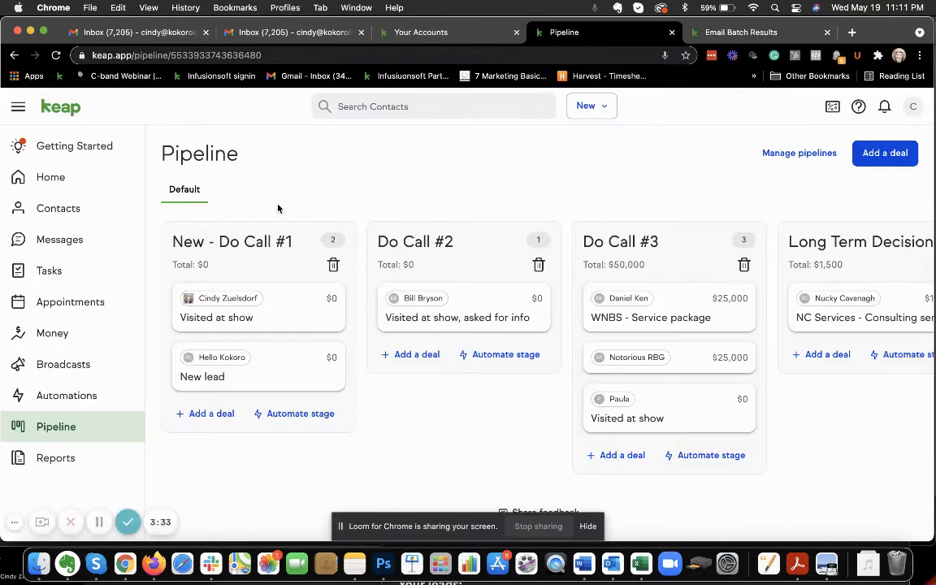
{"action": "left_click", "coordinate": [208, 414]}
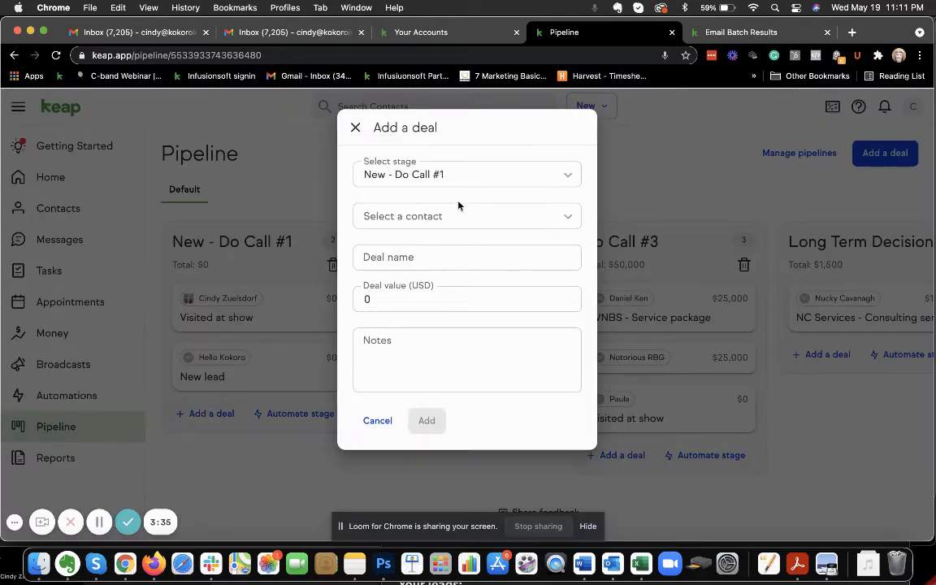
{"action": "left_click", "coordinate": [406, 218]}
{"action": "type", "text": "fallon"}
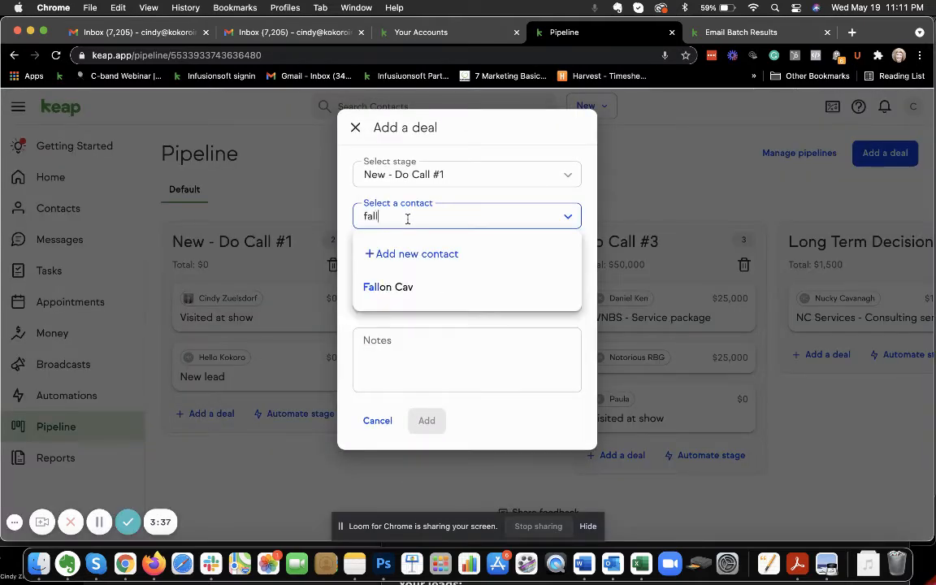
{"action": "left_click", "coordinate": [422, 291]}
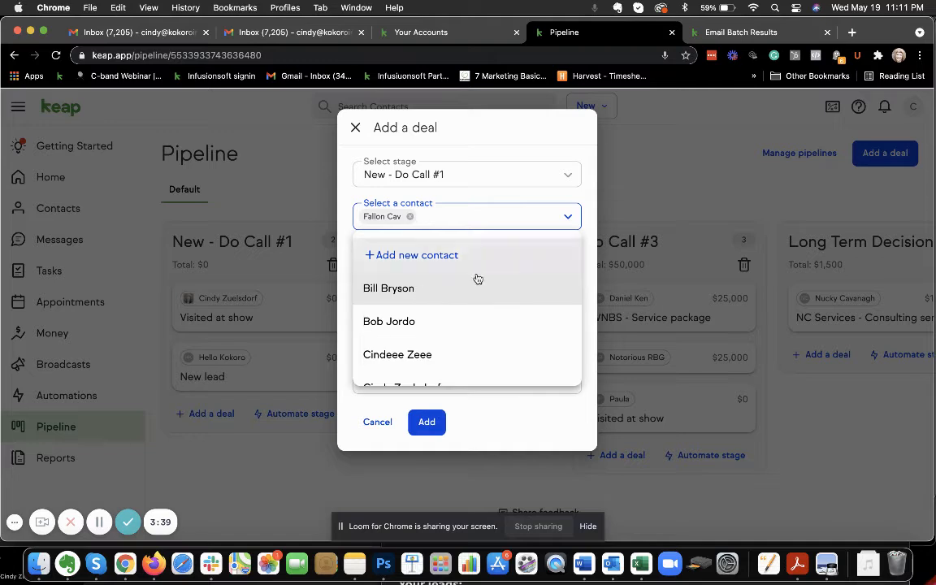
{"action": "left_click", "coordinate": [521, 154]}
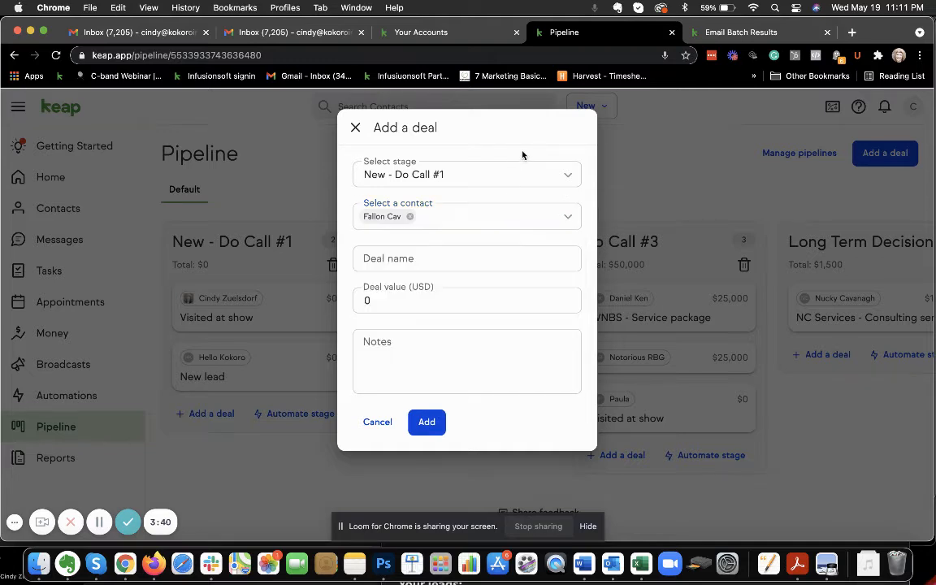
Name the deal "New" and add it to the New - Do Call #1 stage
{"action": "left_click", "coordinate": [423, 262]}
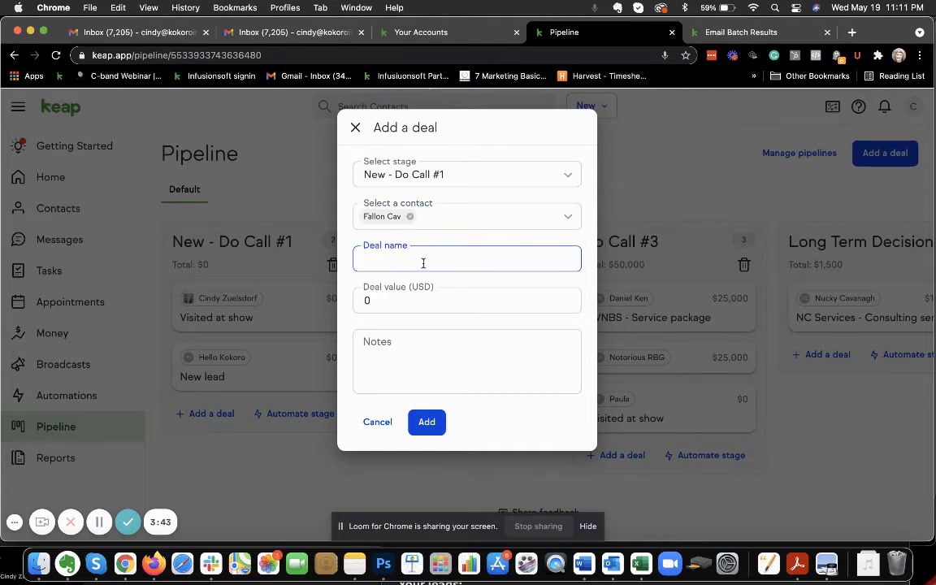
{"action": "type", "text": "New"}
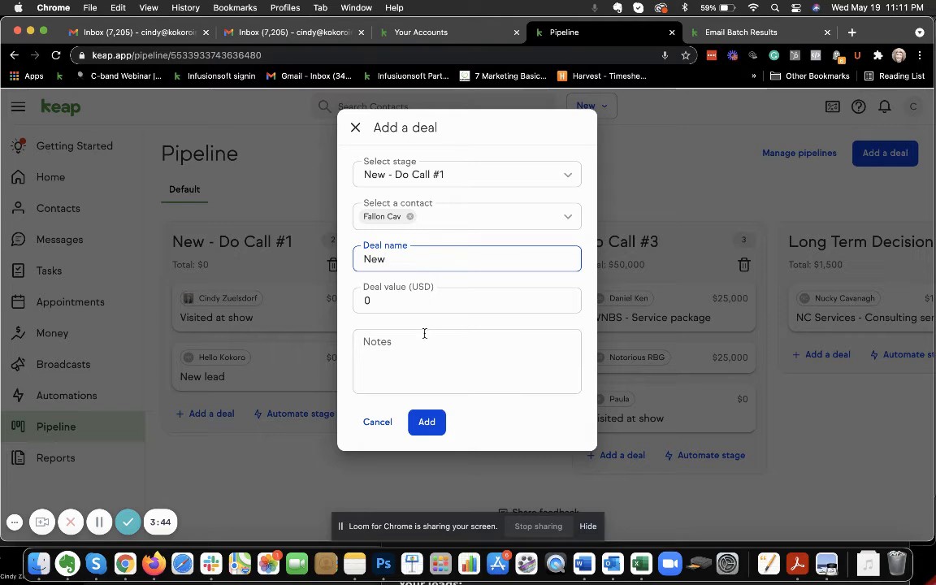
{"action": "left_click", "coordinate": [432, 419]}
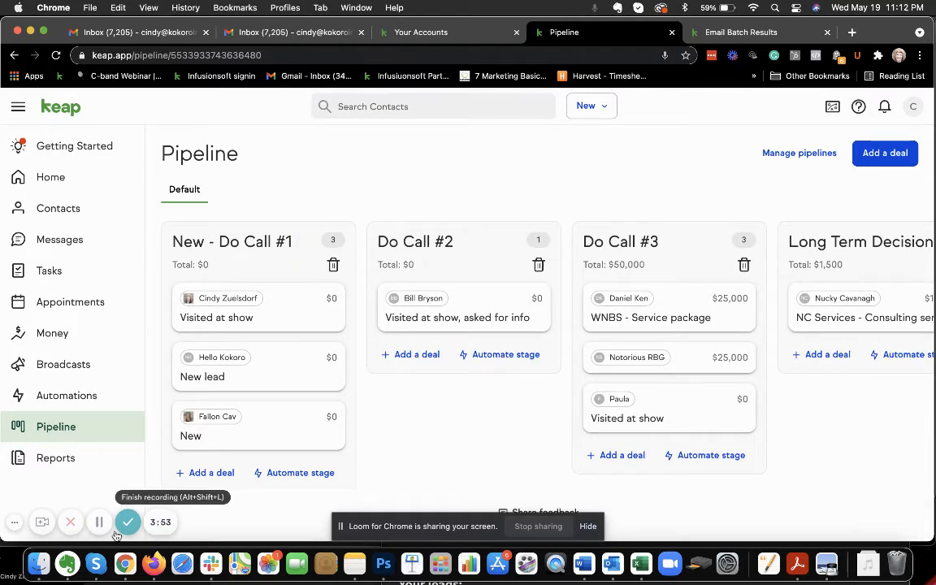
Leave the email batch results for the full contacts list and start adding a contact filter
{"action": "left_click", "coordinate": [733, 36]}
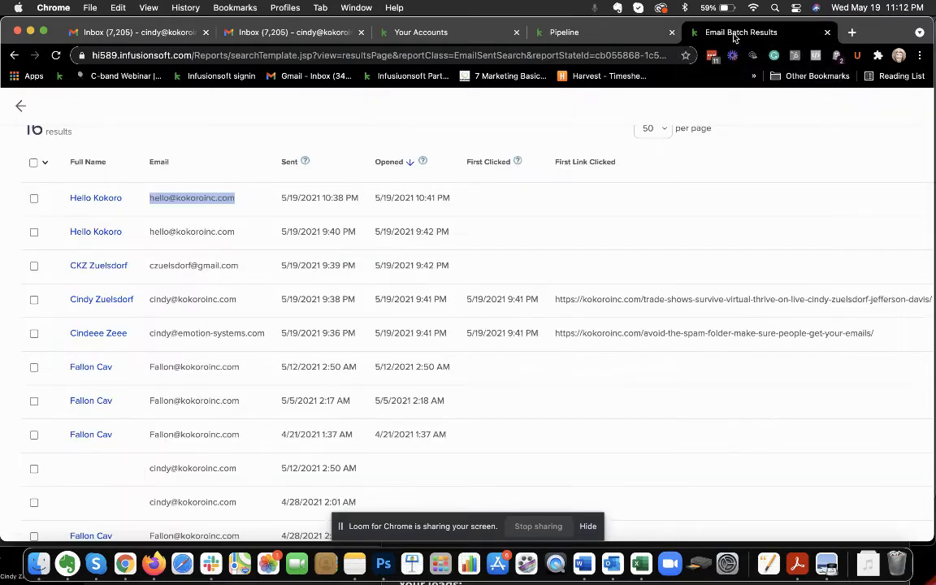
{"action": "scroll", "coordinate": [37, 243], "scroll_direction": "up", "scroll_amount": 3}
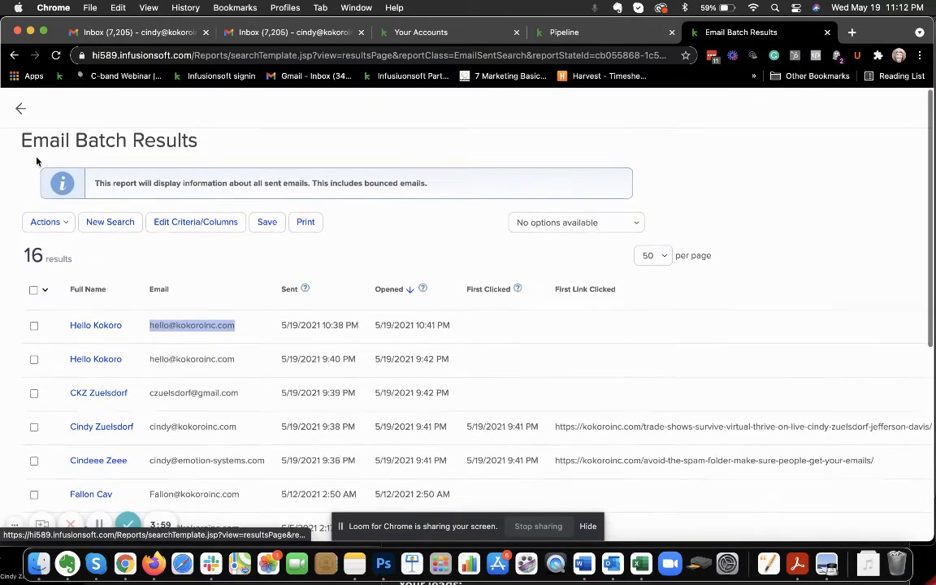
{"action": "left_click", "coordinate": [22, 109]}
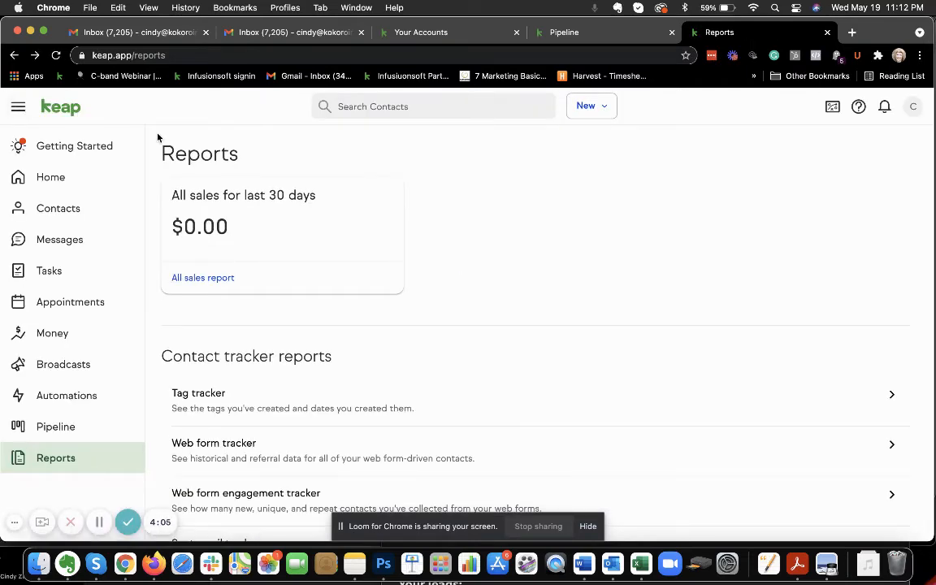
{"action": "left_click", "coordinate": [90, 208]}
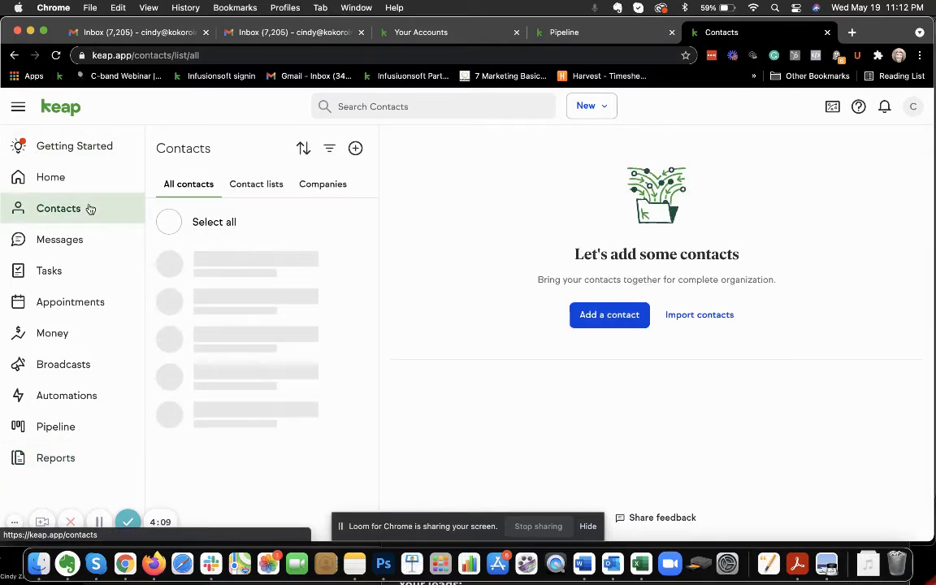
{"action": "left_click", "coordinate": [332, 151]}
{"action": "left_click", "coordinate": [332, 175]}
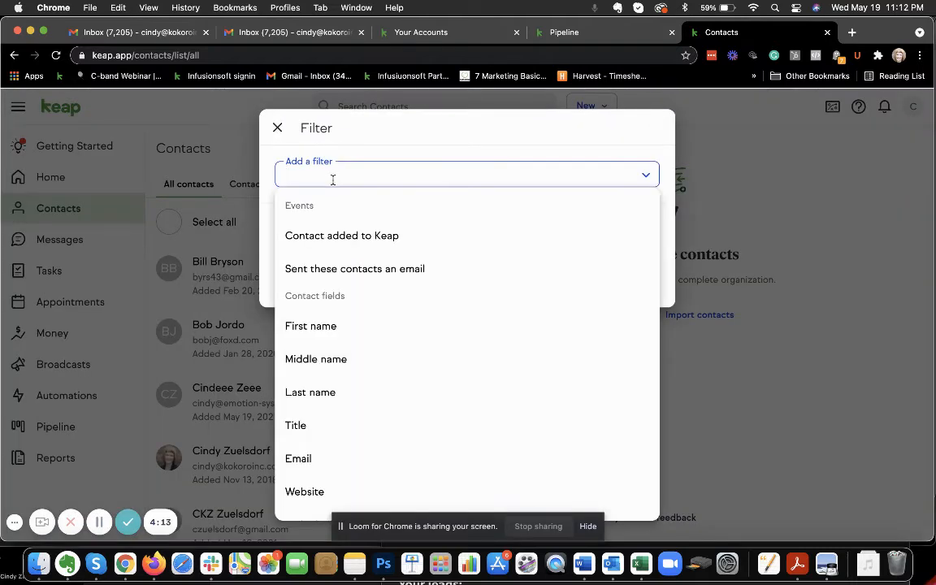
{"action": "type", "text": "web"}
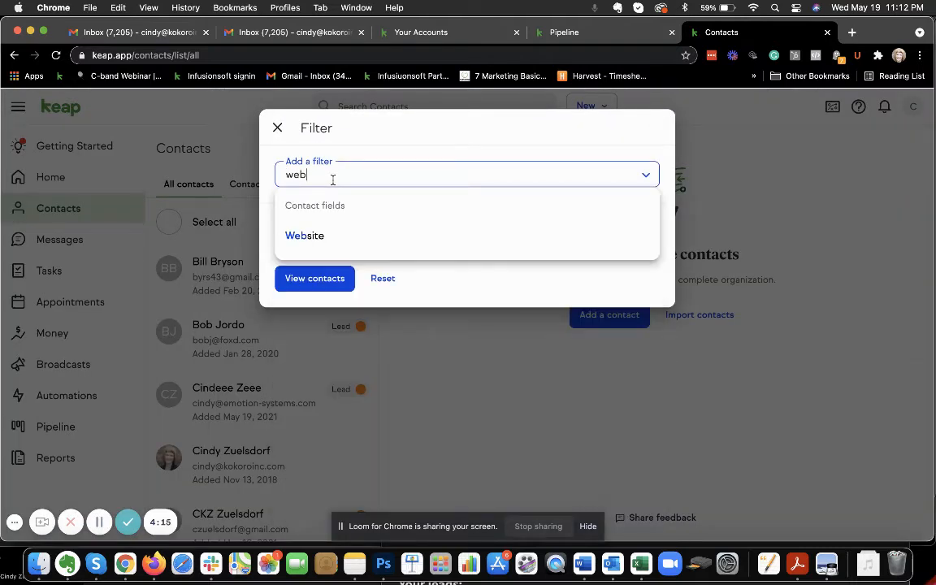
{"action": "type", "text": "inar"}
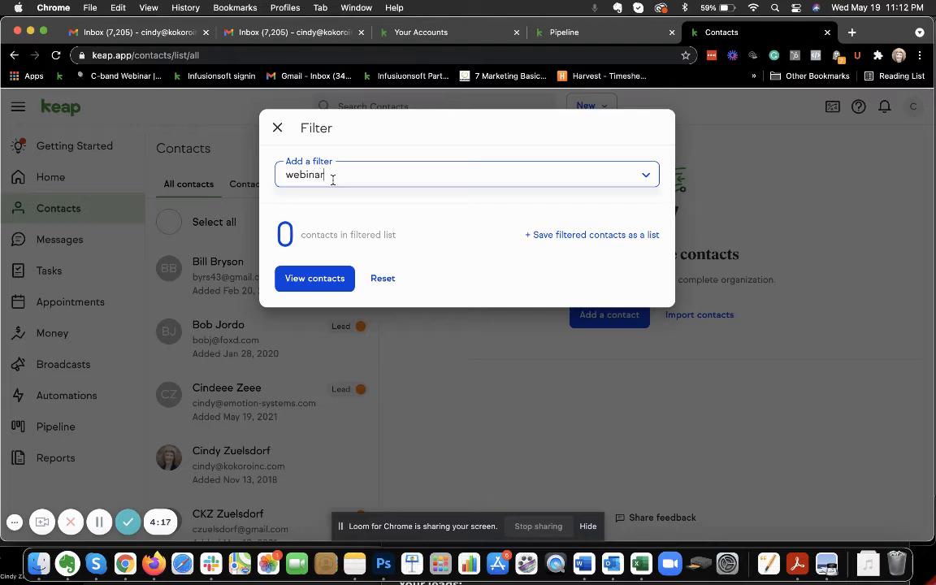
{"action": "key", "text": "BackSpace"}
{"action": "key", "text": "BackSpace"}
{"action": "key", "text": "BackSpace"}
{"action": "key", "text": "BackSpace"}
{"action": "key", "text": "BackSpace"}
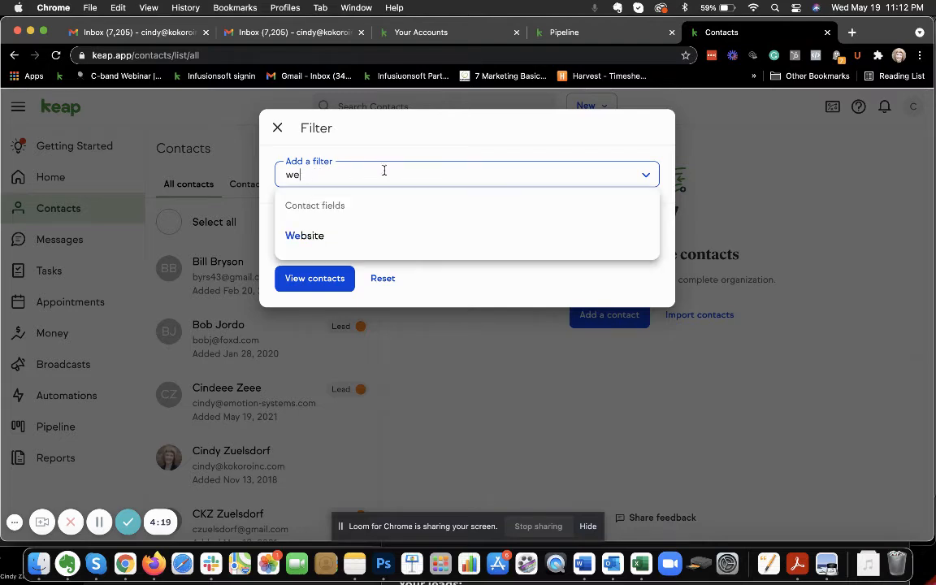
Filter the contacts by tags that include any of "Webinar 1Apr21 Registered" and view the matching contacts
{"action": "scroll", "coordinate": [399, 367], "scroll_direction": "down", "scroll_amount": 10}
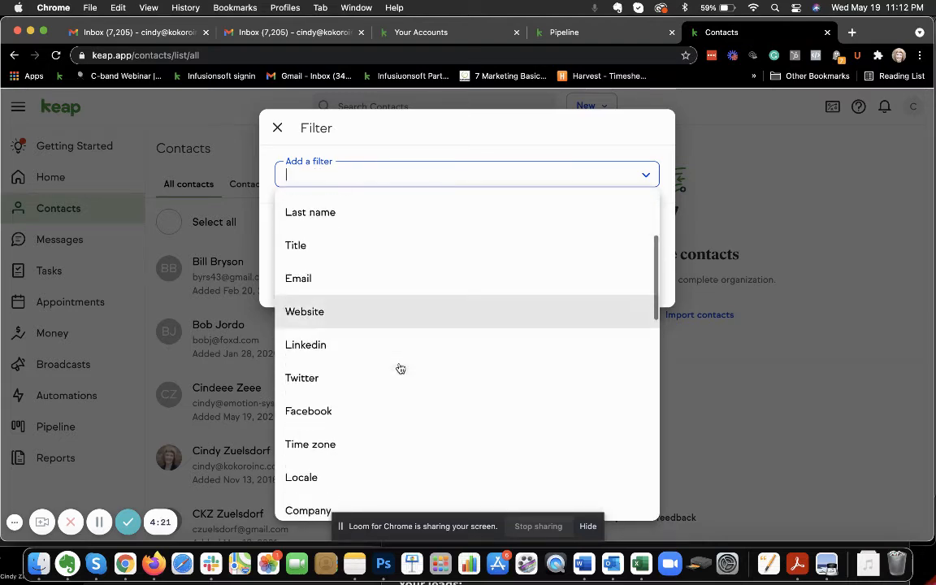
{"action": "scroll", "coordinate": [385, 392], "scroll_direction": "down", "scroll_amount": 10}
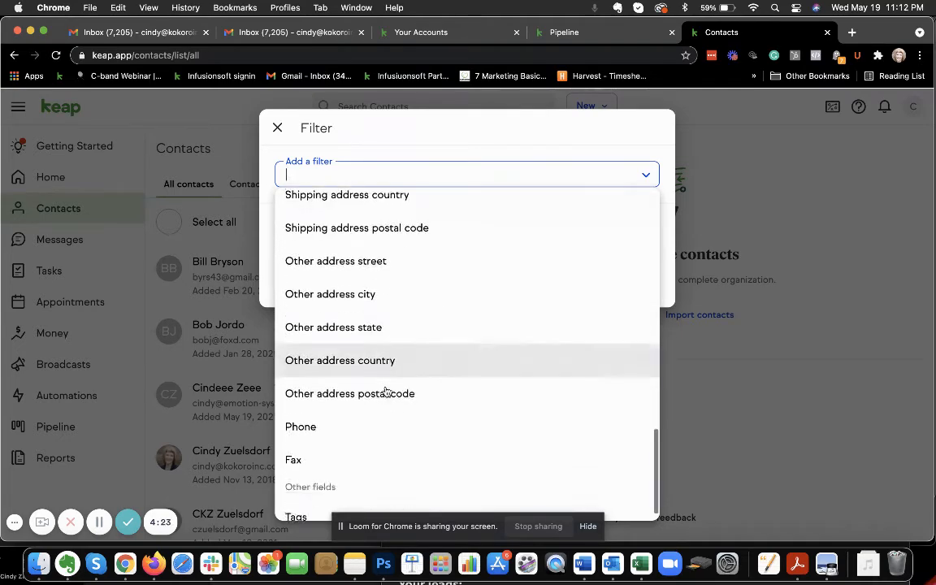
{"action": "left_click", "coordinate": [297, 496]}
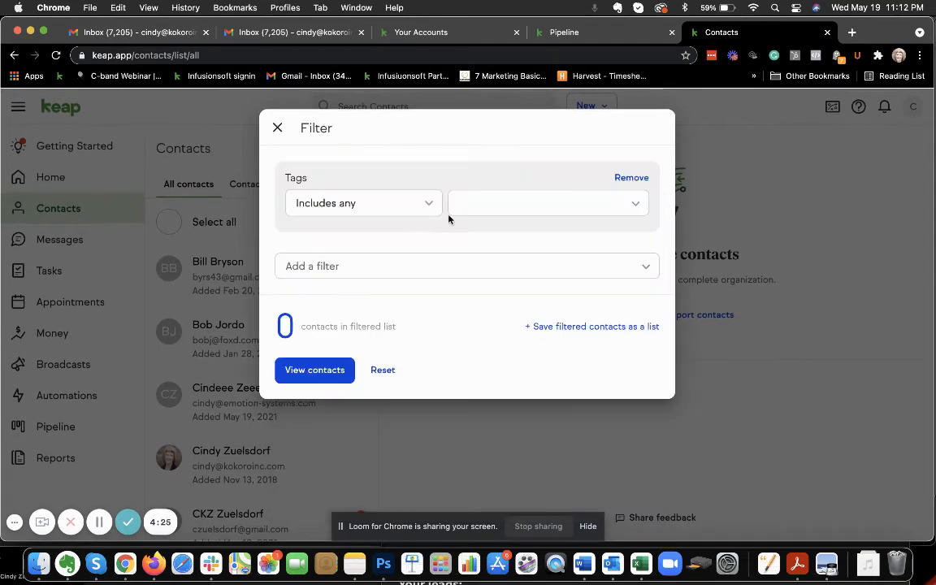
{"action": "left_click", "coordinate": [482, 199]}
{"action": "type", "text": "webin"}
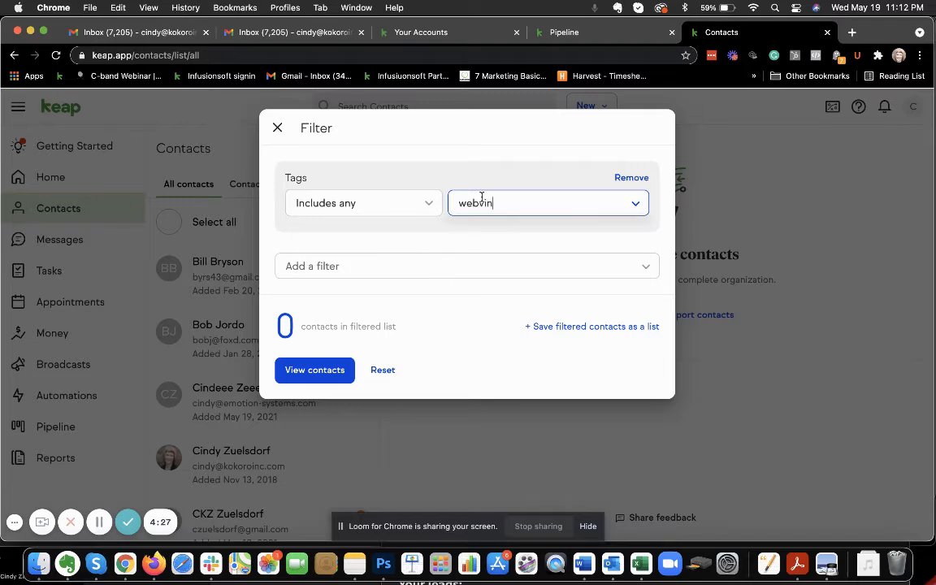
{"action": "left_click", "coordinate": [497, 262]}
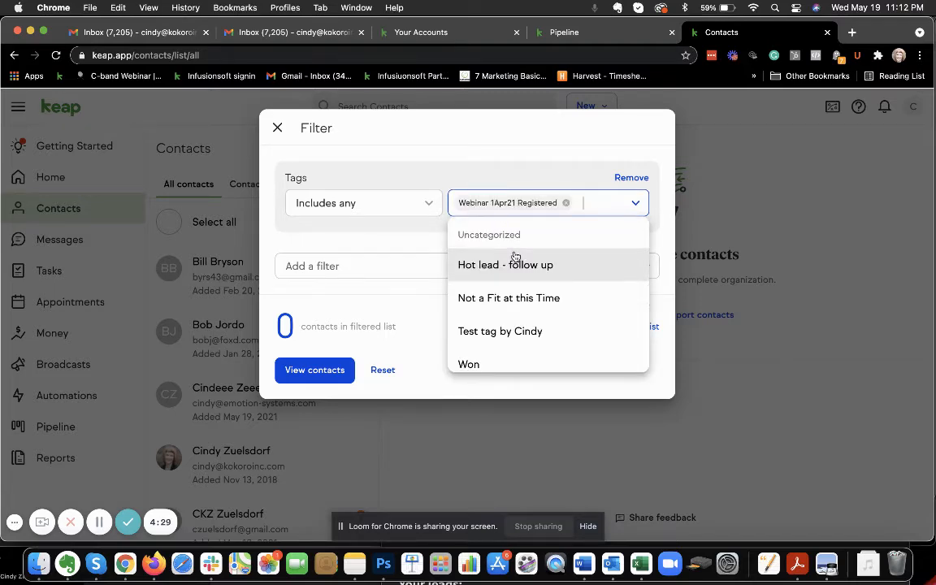
{"action": "left_click", "coordinate": [527, 160]}
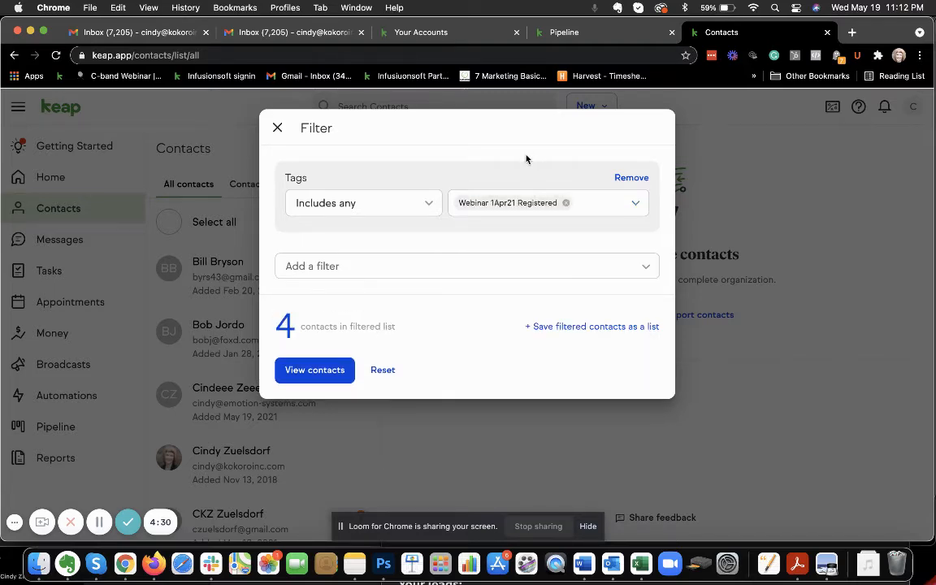
{"action": "left_click", "coordinate": [317, 377]}
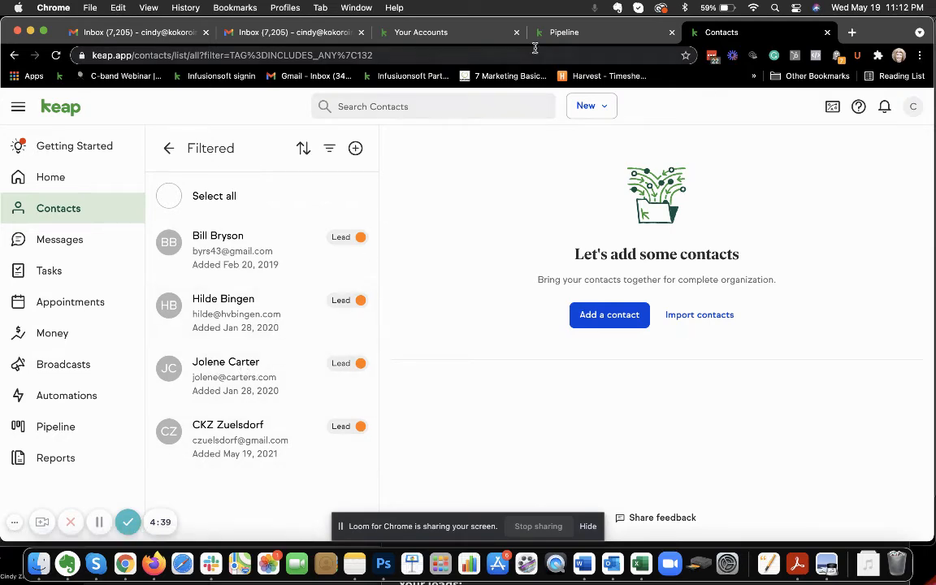
Start another deal in the pipeline's New - Do Call #1 stage for the third contact in the webinar-filtered list
{"action": "left_click", "coordinate": [565, 35]}
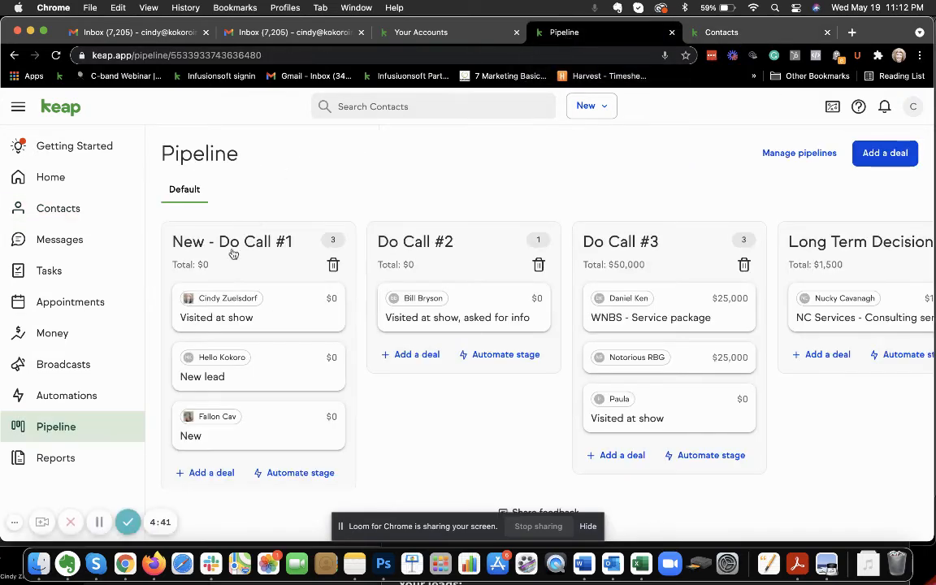
{"action": "left_click", "coordinate": [205, 472]}
{"action": "left_click", "coordinate": [363, 217]}
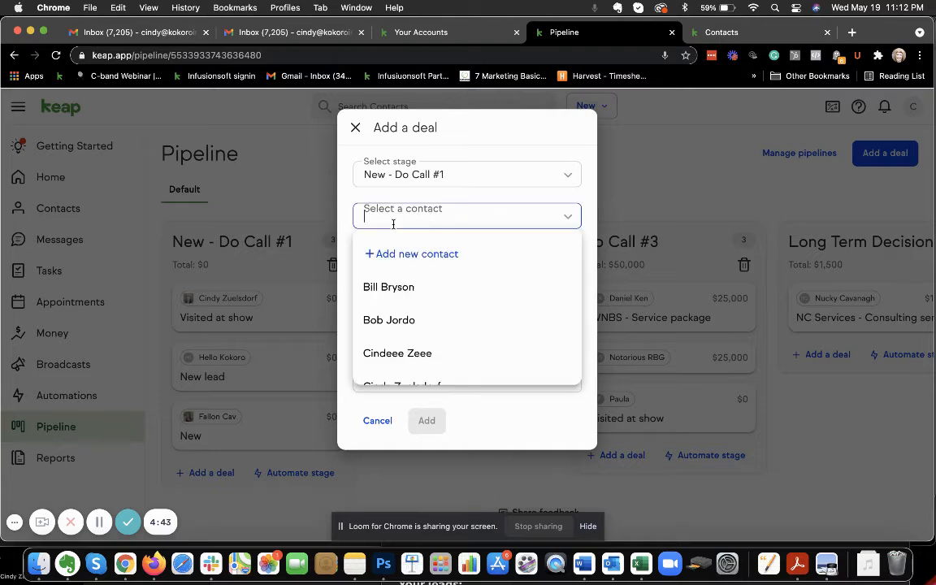
{"action": "type", "text": "jol"}
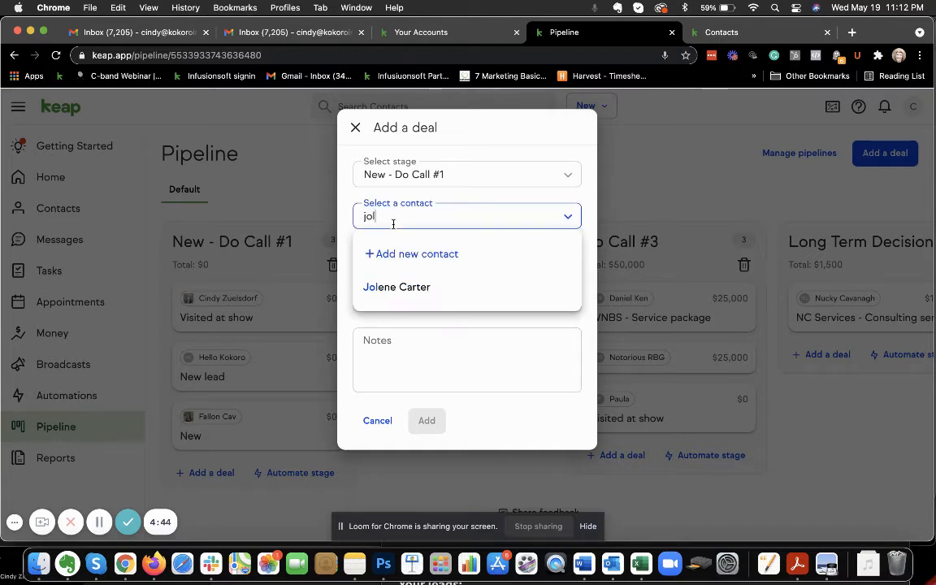
{"action": "left_click", "coordinate": [423, 287]}
{"action": "left_click", "coordinate": [523, 128]}
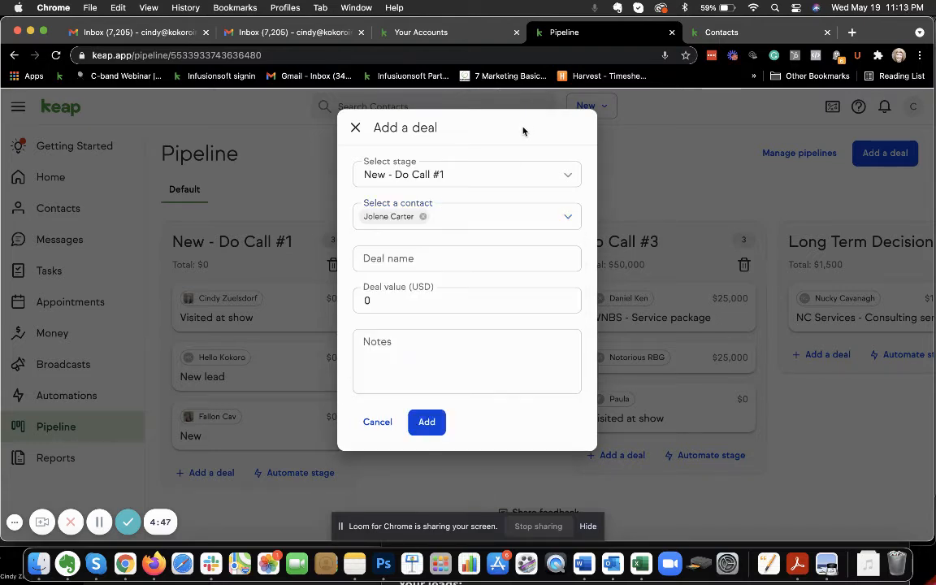
Name the deal "New lead", enter the note "reg for webinar" and add the deal to the stage
{"action": "left_click", "coordinate": [413, 257]}
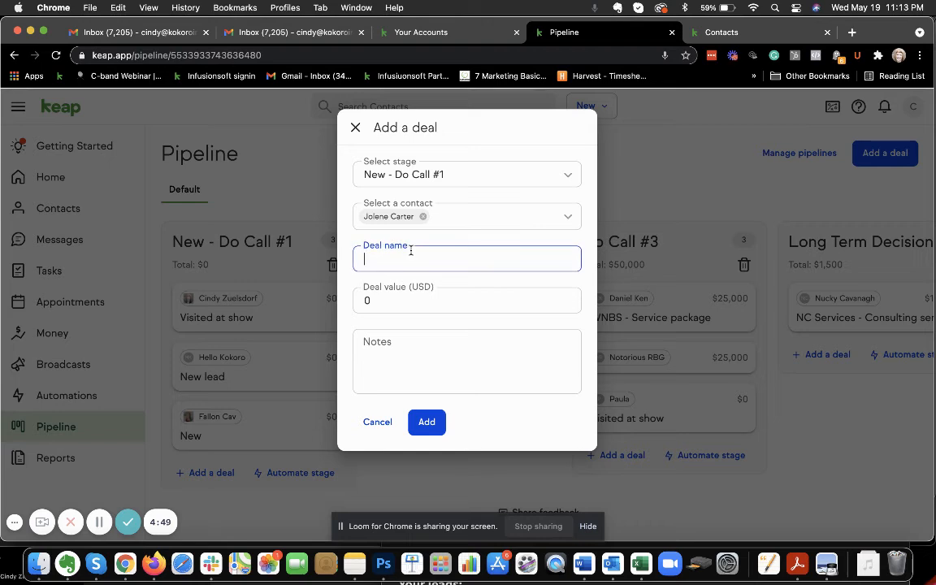
{"action": "type", "text": "New lead"}
{"action": "key", "text": "BackSpace"}
{"action": "type", "text": "ad"}
{"action": "left_click", "coordinate": [415, 350]}
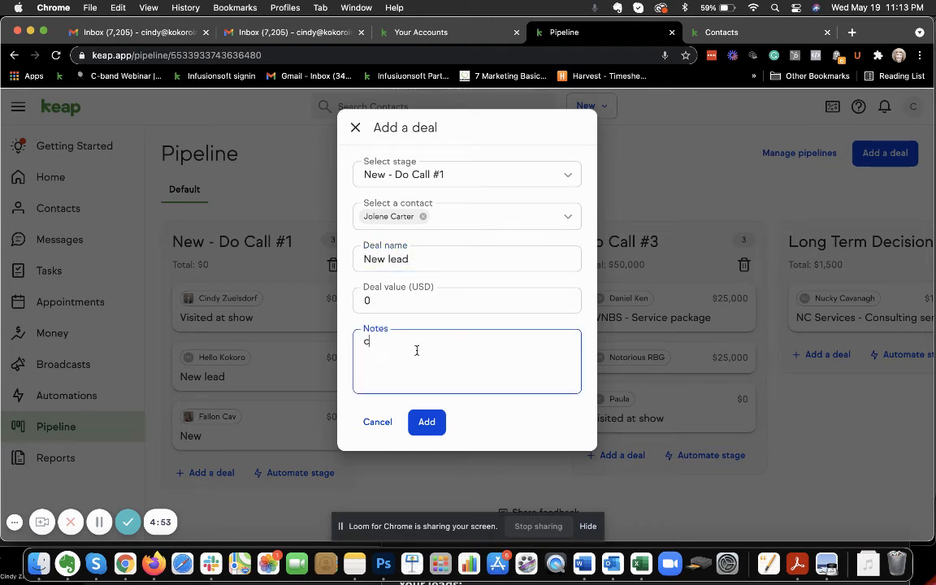
{"action": "type", "text": "reg for webinar"}
{"action": "left_click", "coordinate": [427, 424]}
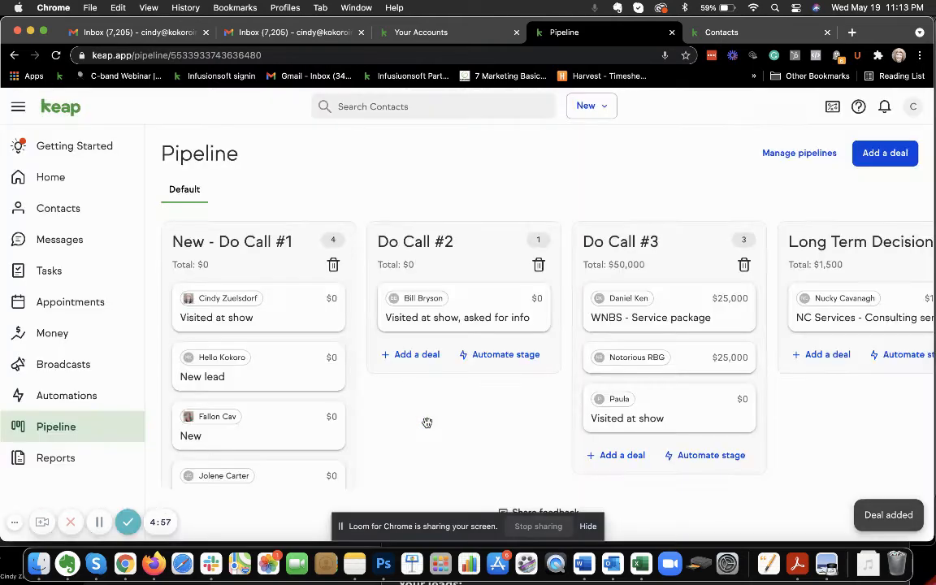
{"action": "scroll", "coordinate": [337, 404], "scroll_direction": "down", "scroll_amount": 1}
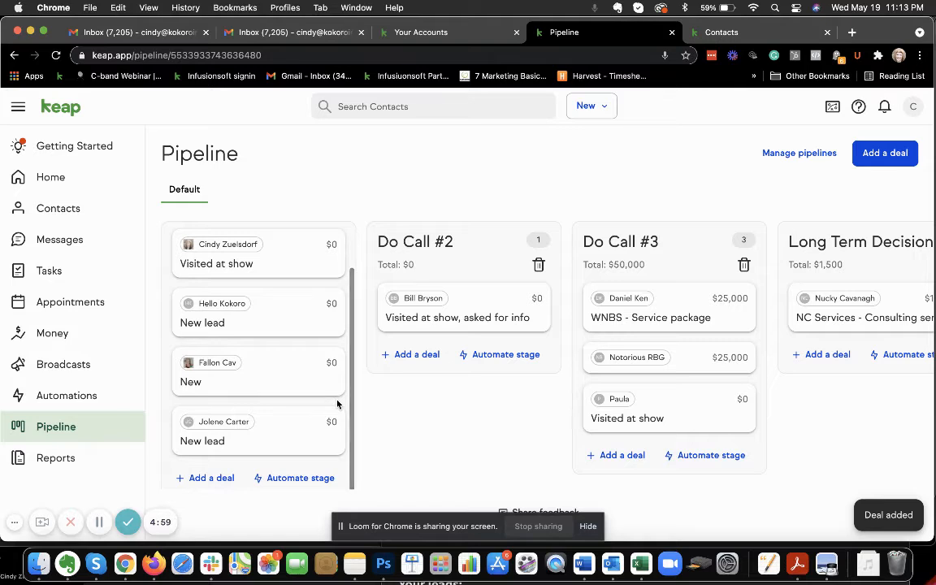
{"action": "scroll", "coordinate": [319, 384], "scroll_direction": "up", "scroll_amount": 1}
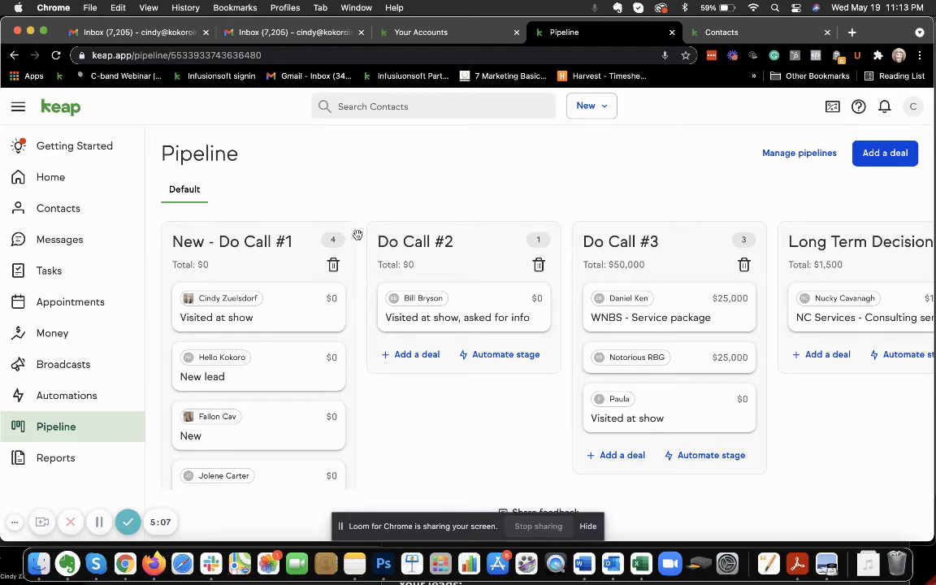
{"action": "left_click", "coordinate": [598, 108]}
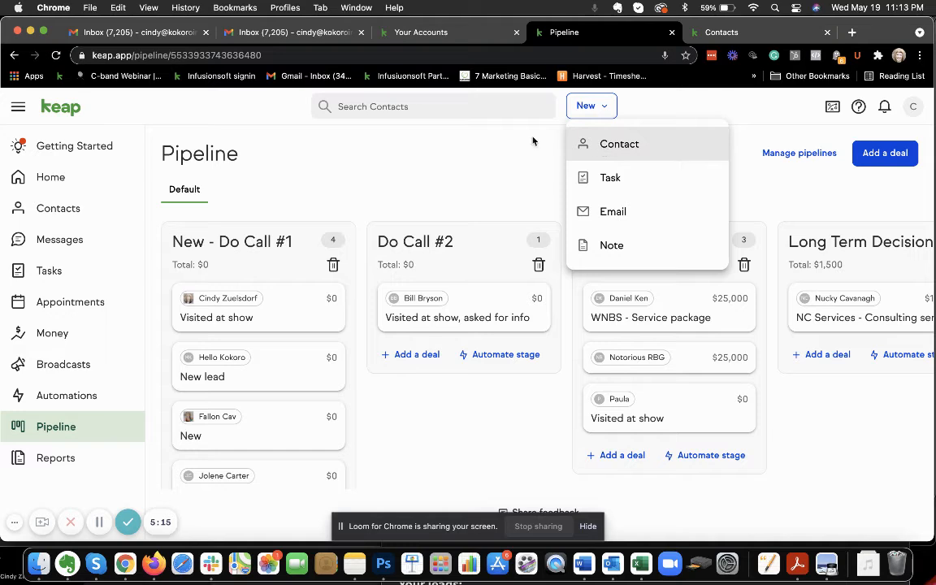
{"action": "left_click", "coordinate": [487, 167]}
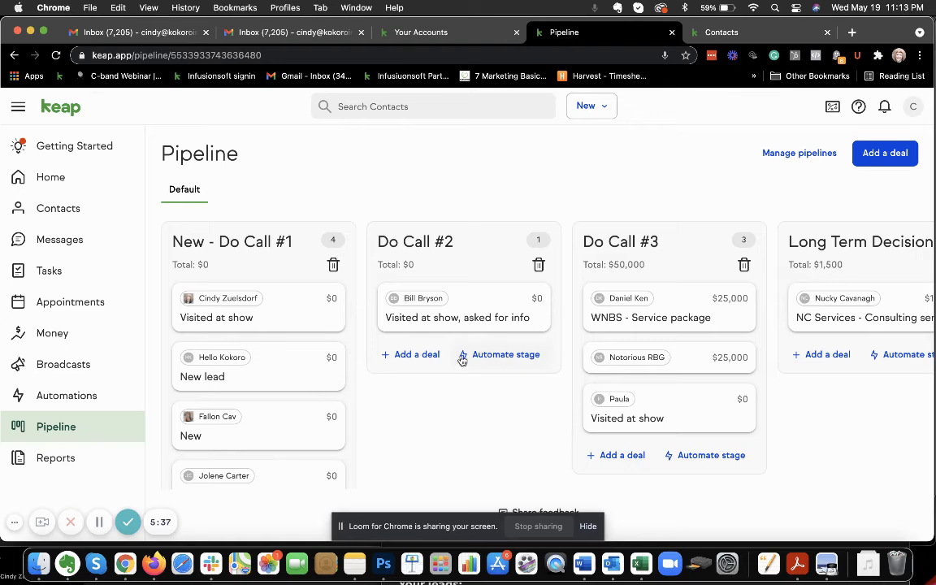
{"action": "scroll", "coordinate": [323, 401], "scroll_direction": "down", "scroll_amount": 2}
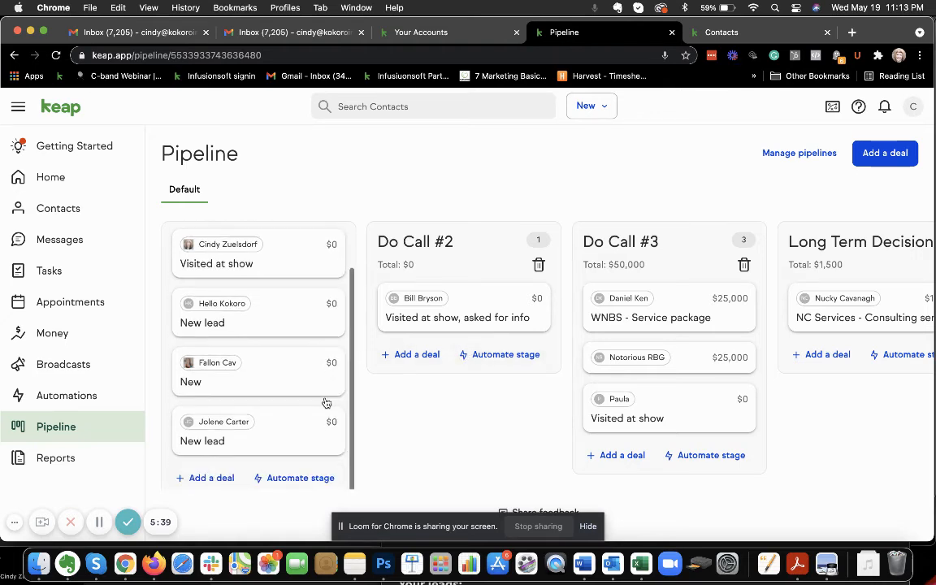
Rename the deal "New" in the New - Do Call #1 stage as "New project - on air Nov" and set its value to 45000 USD
{"action": "left_click", "coordinate": [259, 372]}
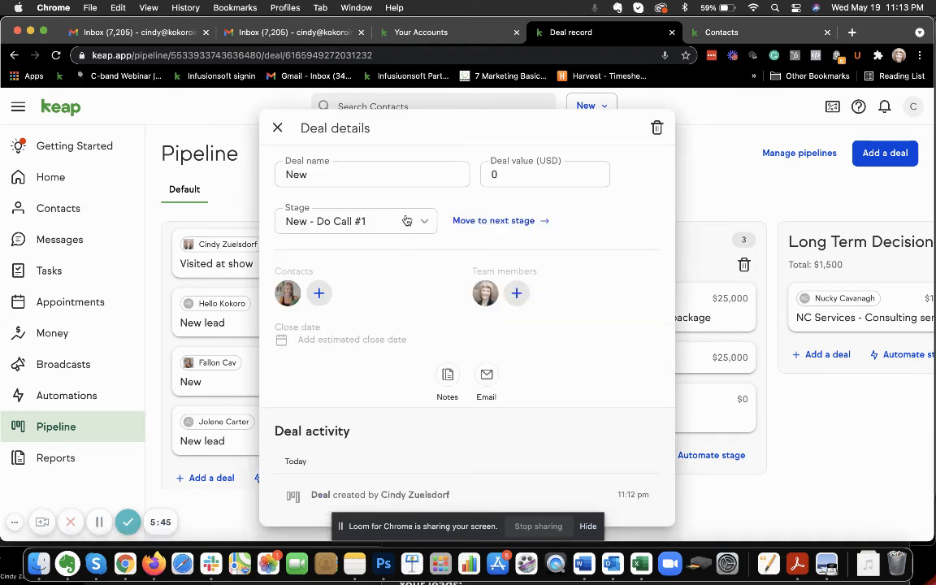
{"action": "double_click", "coordinate": [335, 173]}
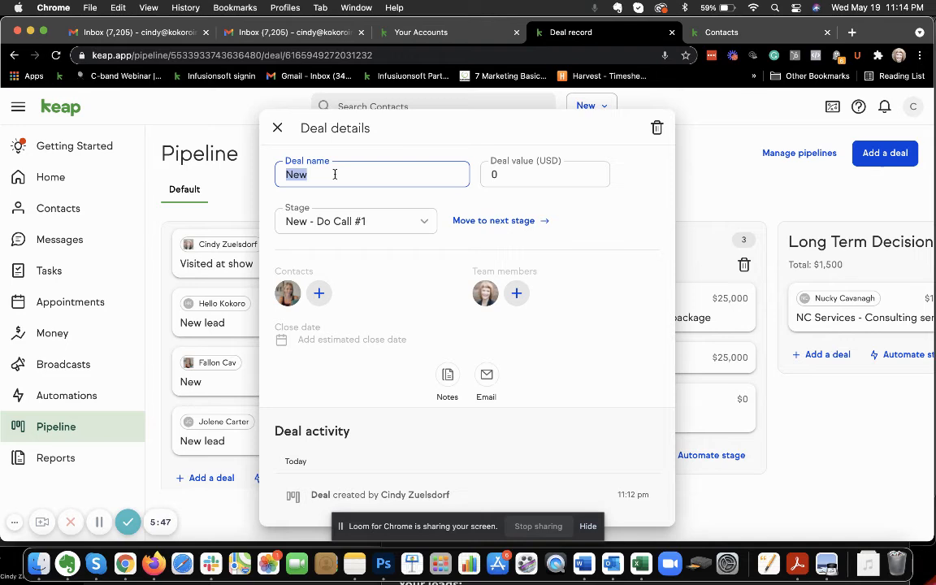
{"action": "type", "text": "New pr"}
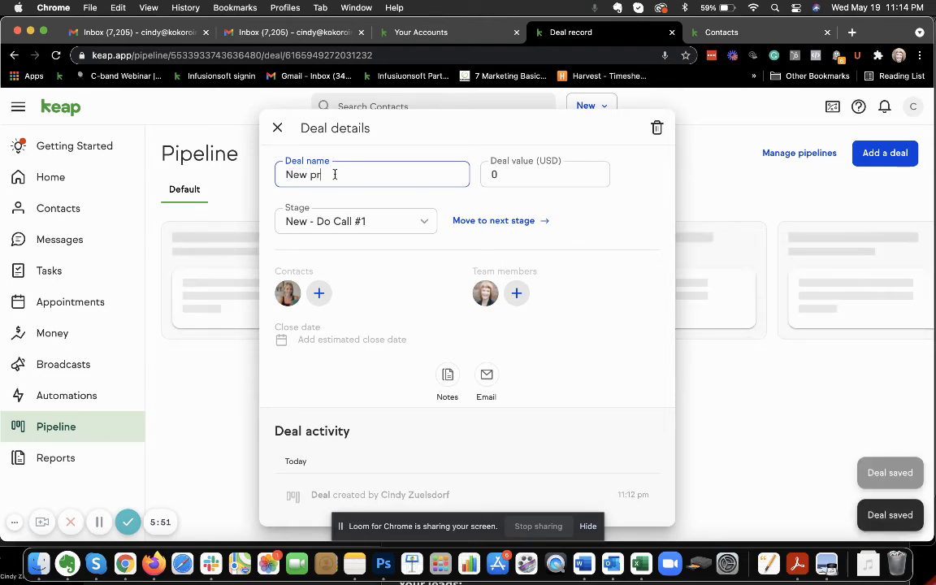
{"action": "type", "text": "oject - on a"}
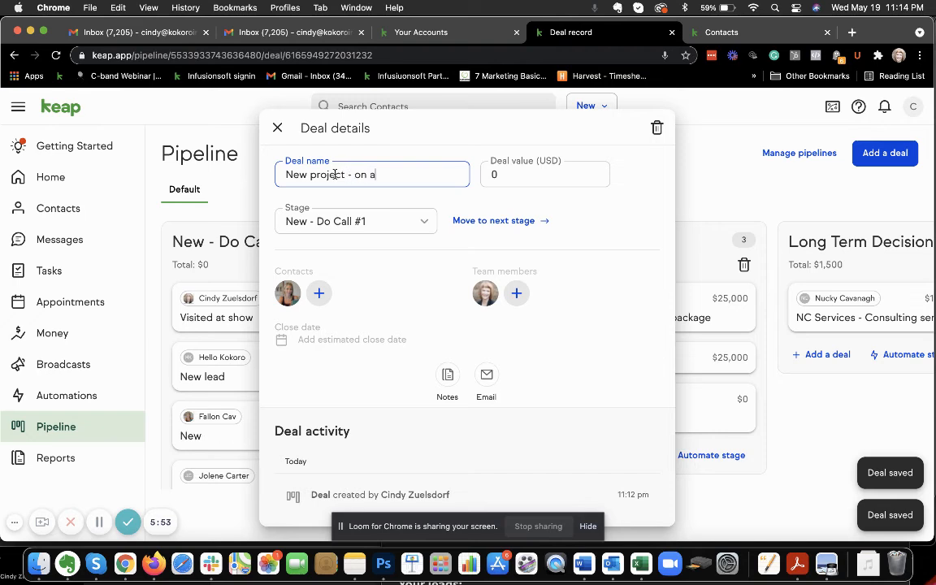
{"action": "type", "text": "ir Nov"}
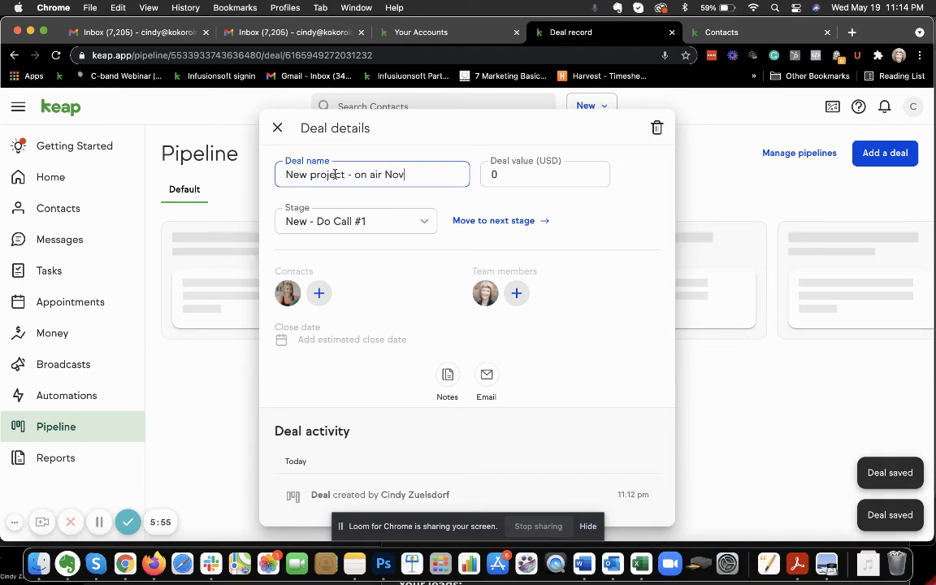
{"action": "left_click", "coordinate": [499, 174]}
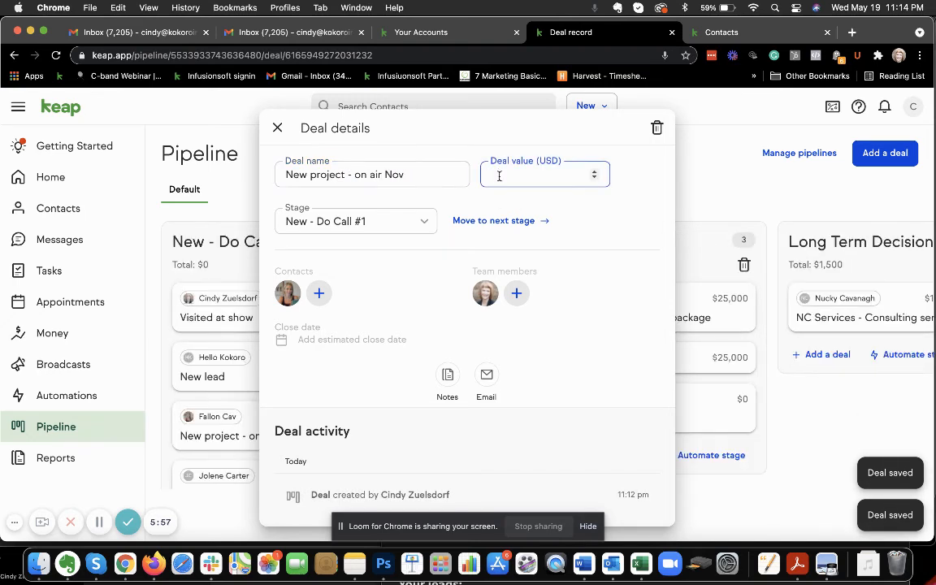
{"action": "type", "text": "45000"}
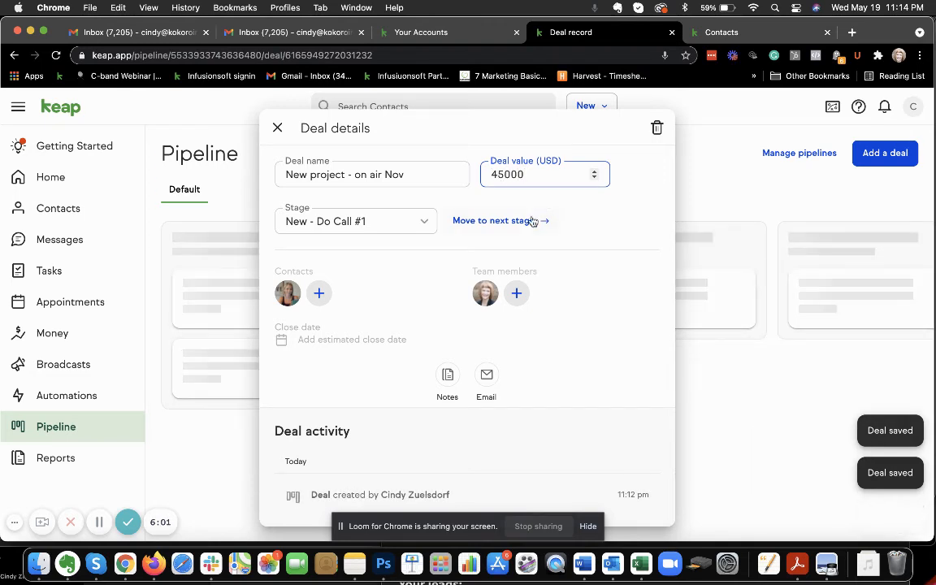
Leave the estimated close date unset and move the "New project" deal to the next stage, Do Call #2
{"action": "scroll", "coordinate": [529, 242], "scroll_direction": "down", "scroll_amount": 1}
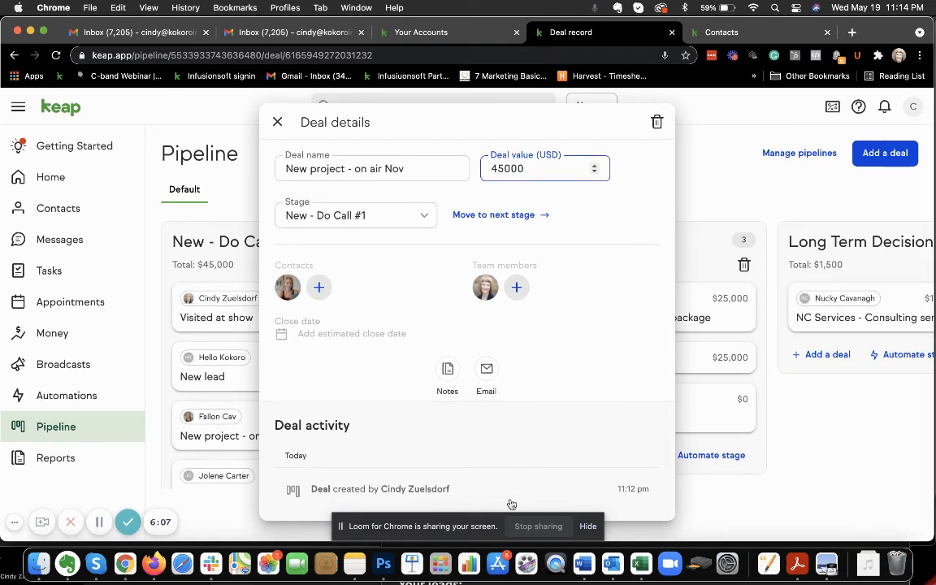
{"action": "left_click", "coordinate": [623, 323]}
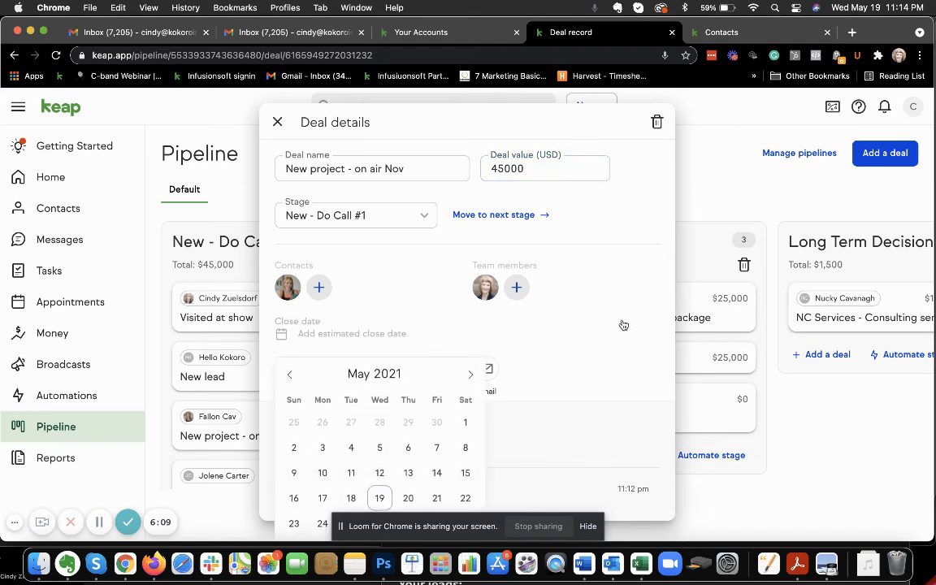
{"action": "left_click", "coordinate": [584, 228]}
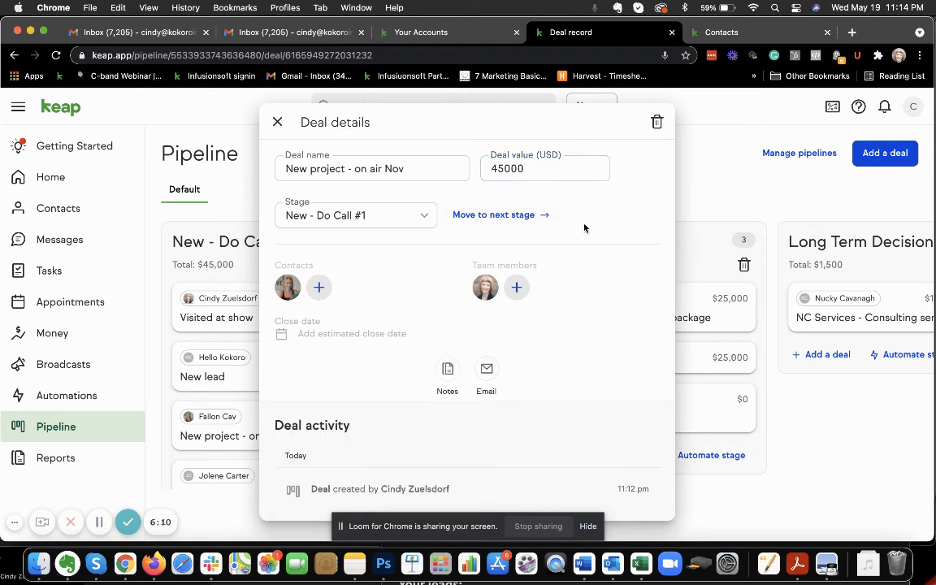
{"action": "left_click", "coordinate": [517, 216]}
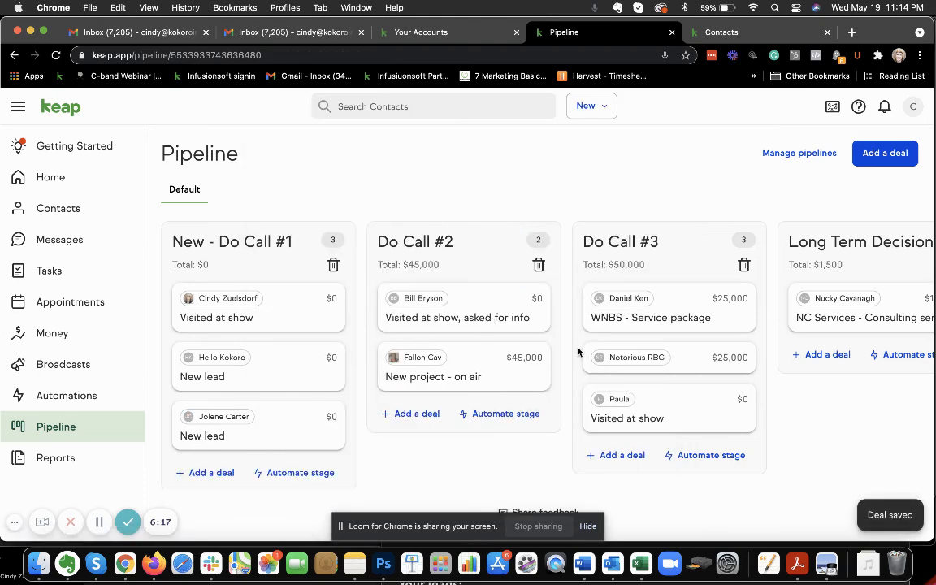
{"action": "left_click_drag", "start_coordinate": [476, 362], "coordinate": [459, 344]}
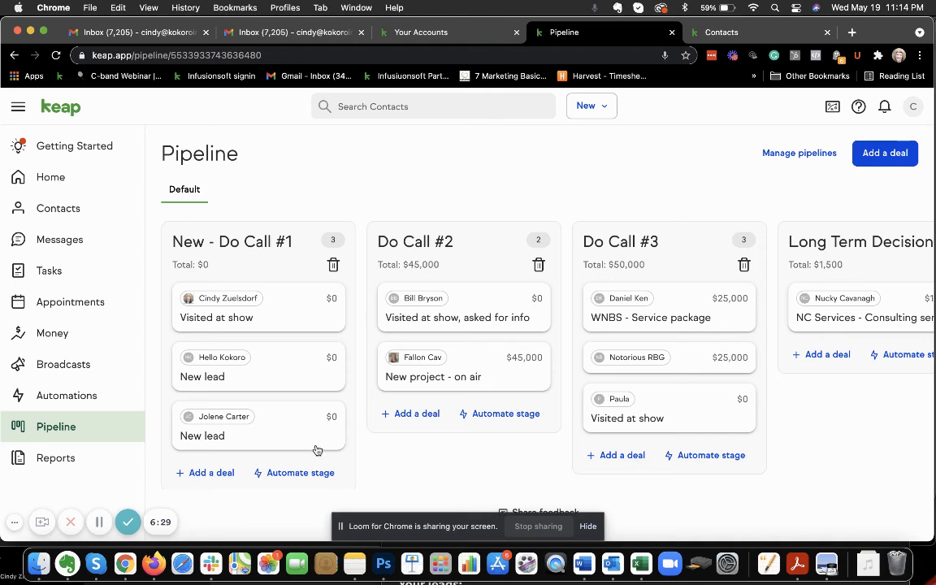
Switch to Evernote to review the lead sources listed in the "Your leads:" note, and return to the Keap pipeline in Chrome
{"action": "left_click", "coordinate": [68, 563]}
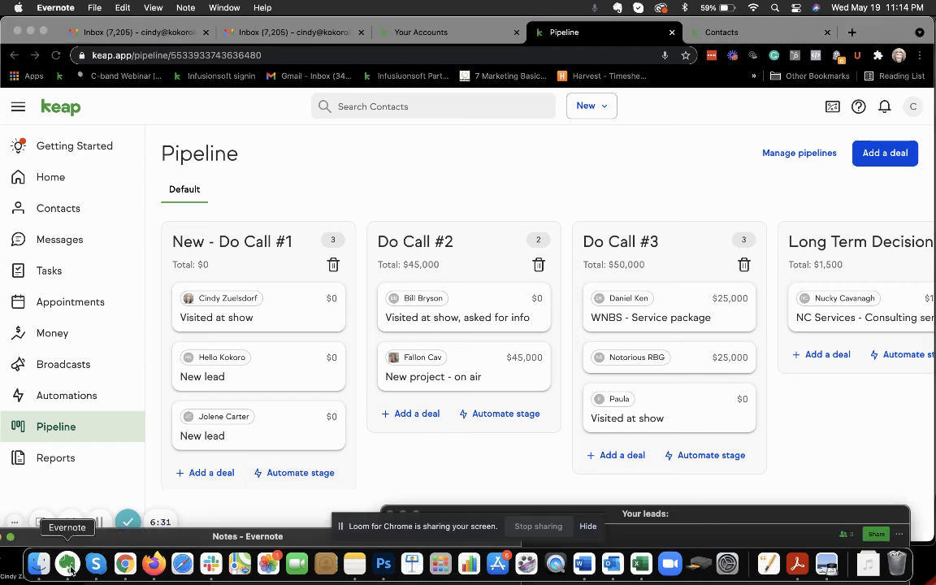
{"action": "left_click_drag", "start_coordinate": [699, 568], "coordinate": [622, 104]}
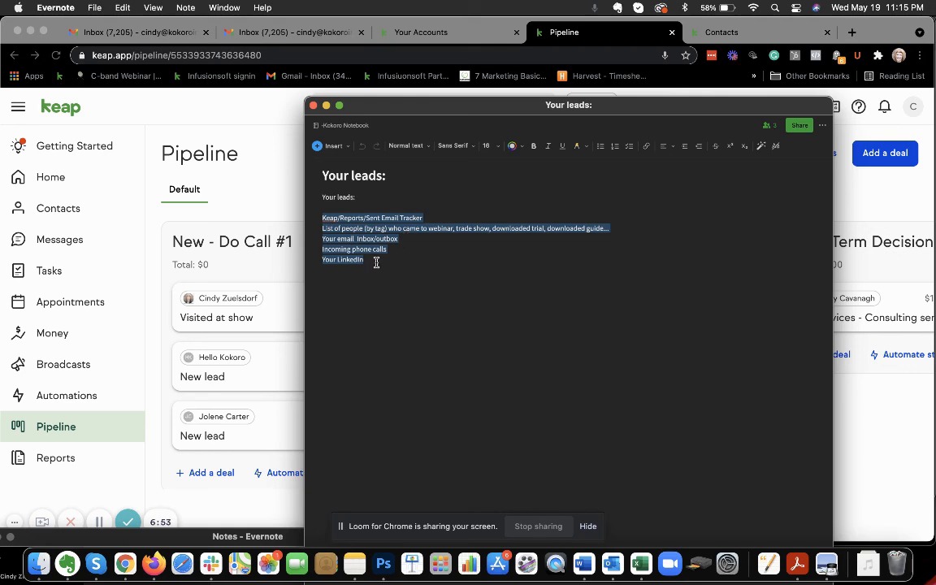
{"action": "left_click", "coordinate": [276, 131]}
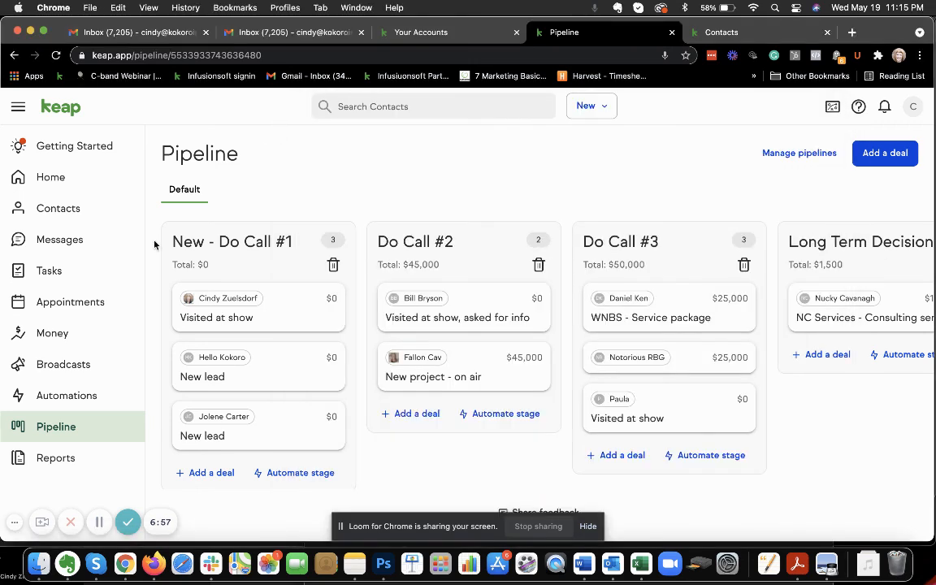